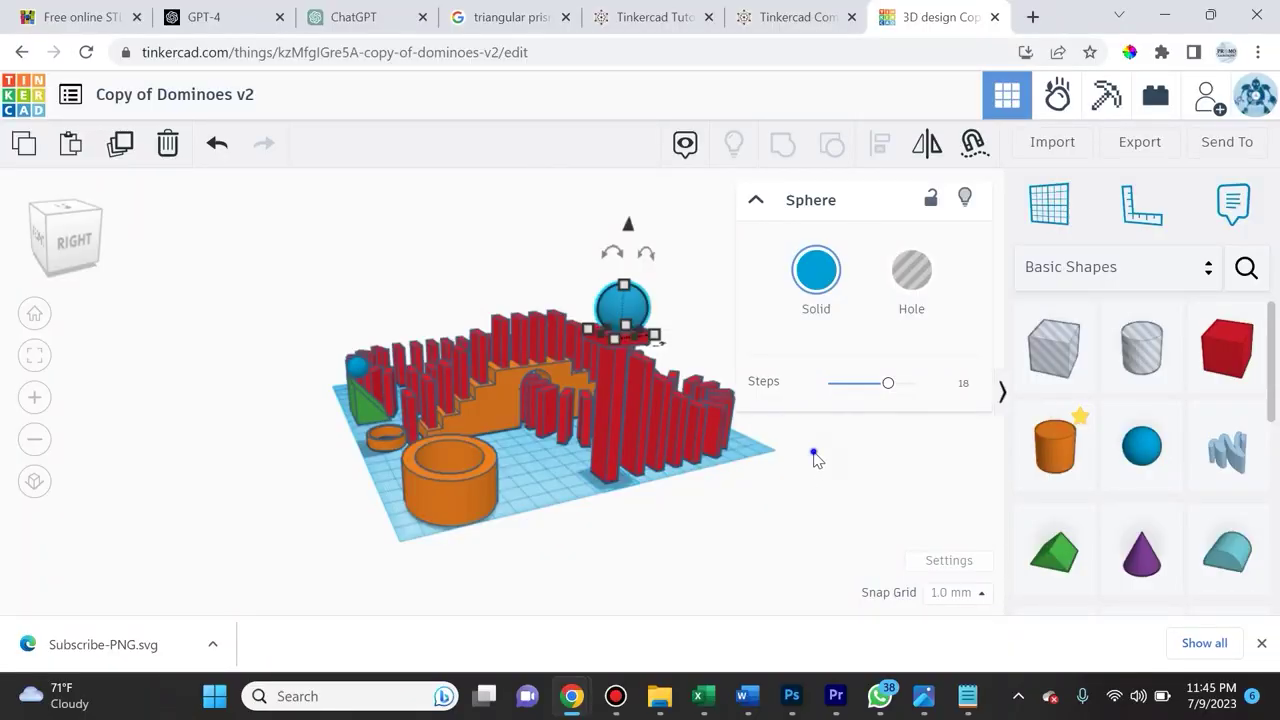
# Step: View the Dominoes model from another angle and look over the export file formats offered for the selected sphere
pyautogui.moveTo(815, 457); pyautogui.dragTo(814, 505)
pyautogui.moveTo(596, 620); pyautogui.dragTo(646, 537)
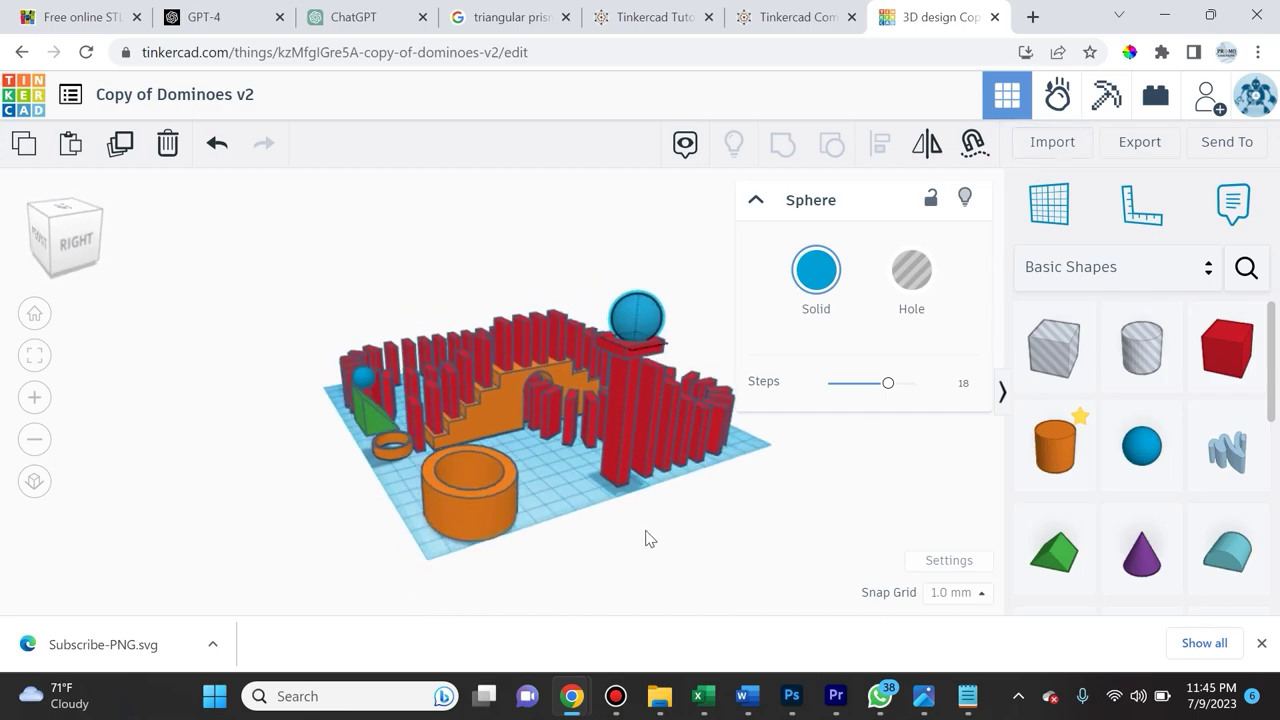
pyautogui.click(1138, 142)
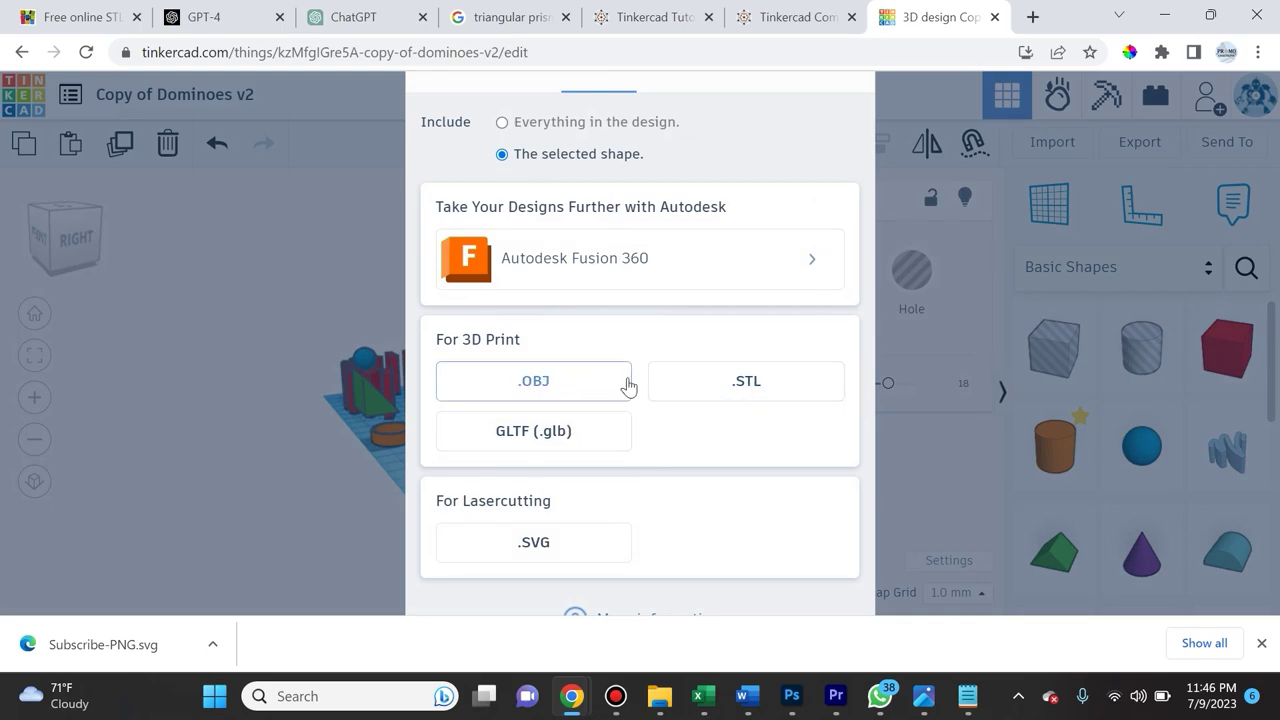
pyautogui.click(219, 229)
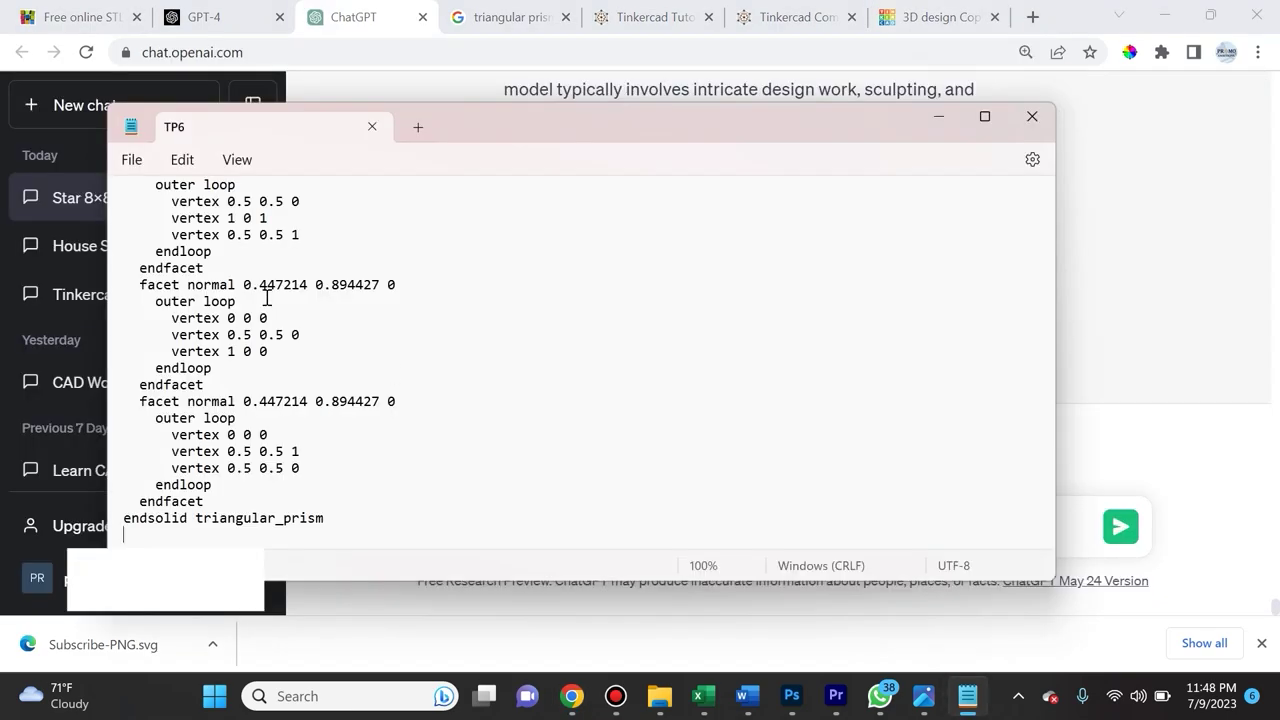
# Step: Read through the triangular prism STL code in the TP6 text file and close the file
pyautogui.scroll(-1, 269, 291)
pyautogui.scroll(10, 285, 330)
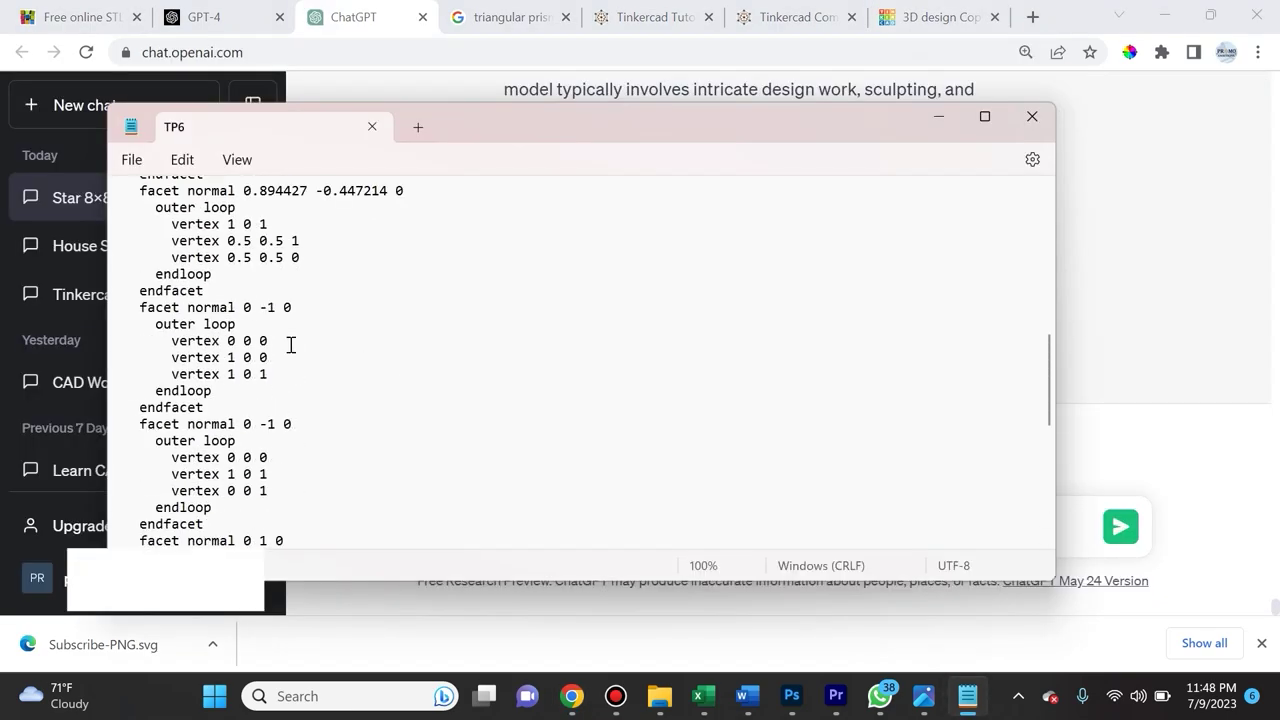
pyautogui.scroll(5, 290, 346)
pyautogui.click(1038, 110)
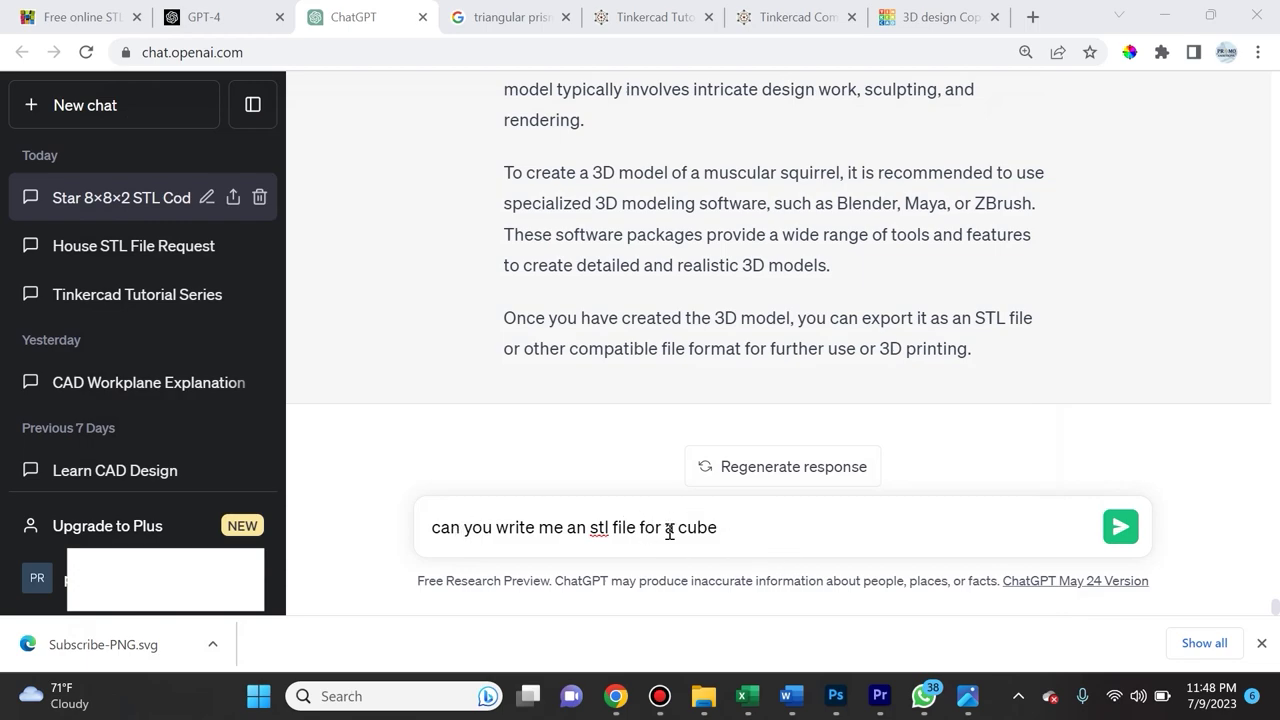
# Step: Send ChatGPT the request "can you write me an stl file for a cube" and read through the generated code
pyautogui.click(1120, 538)
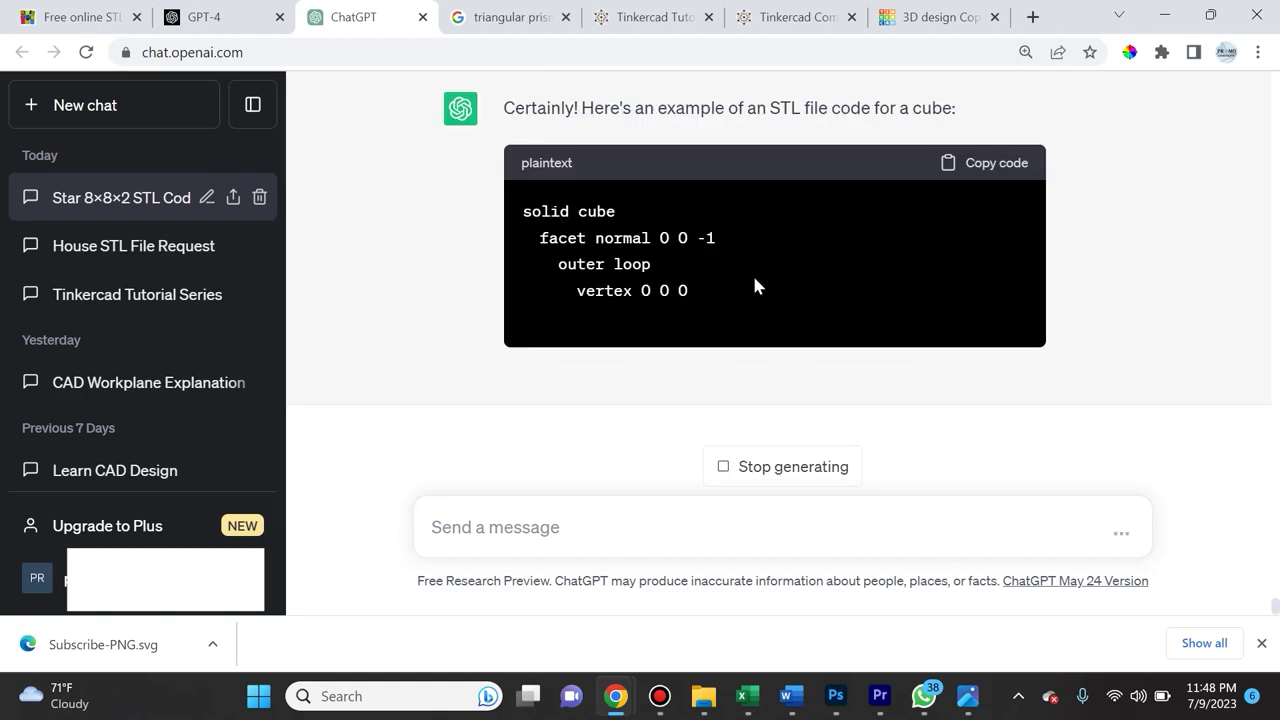
pyautogui.scroll(2, 763, 293)
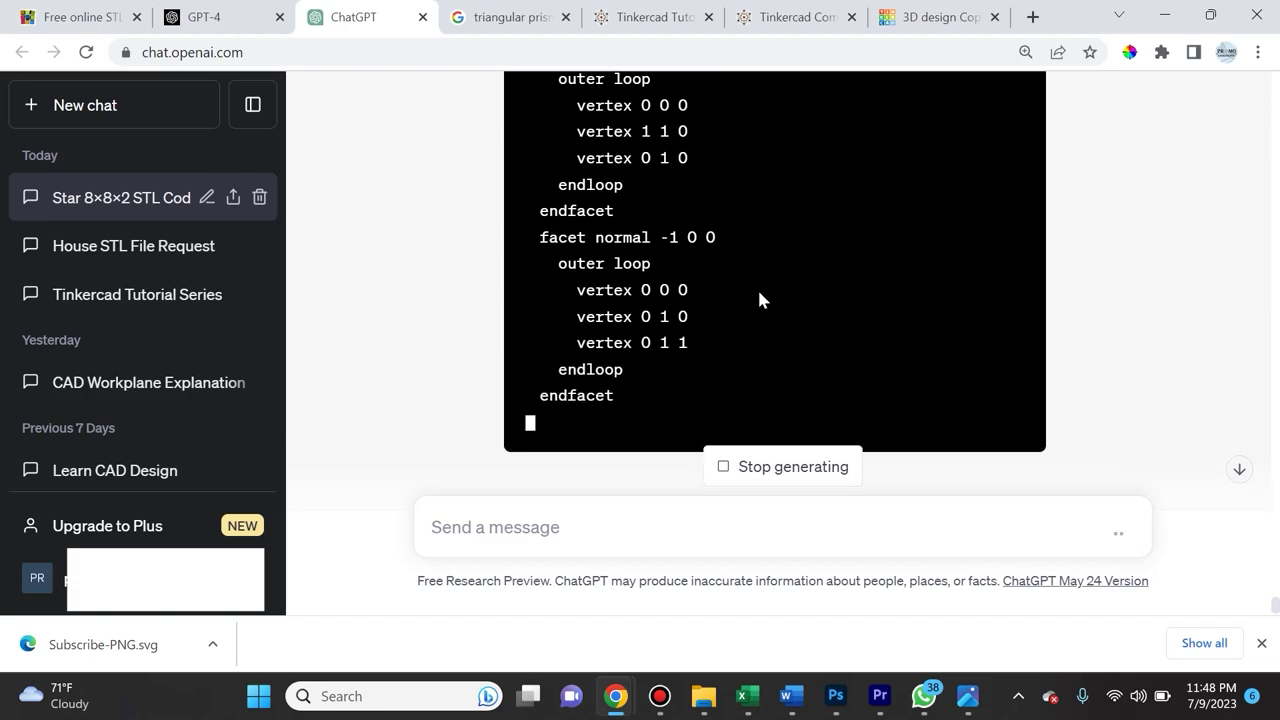
pyautogui.scroll(5, 749, 312)
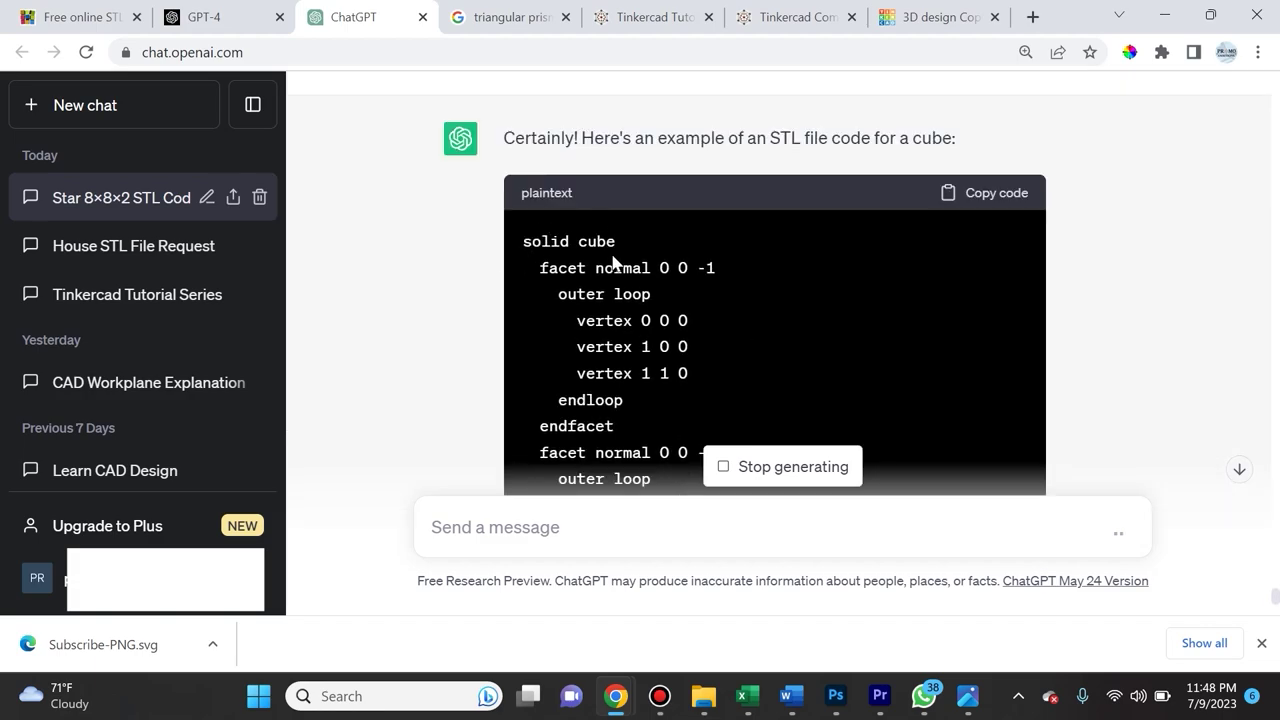
pyautogui.scroll(-8, 613, 262)
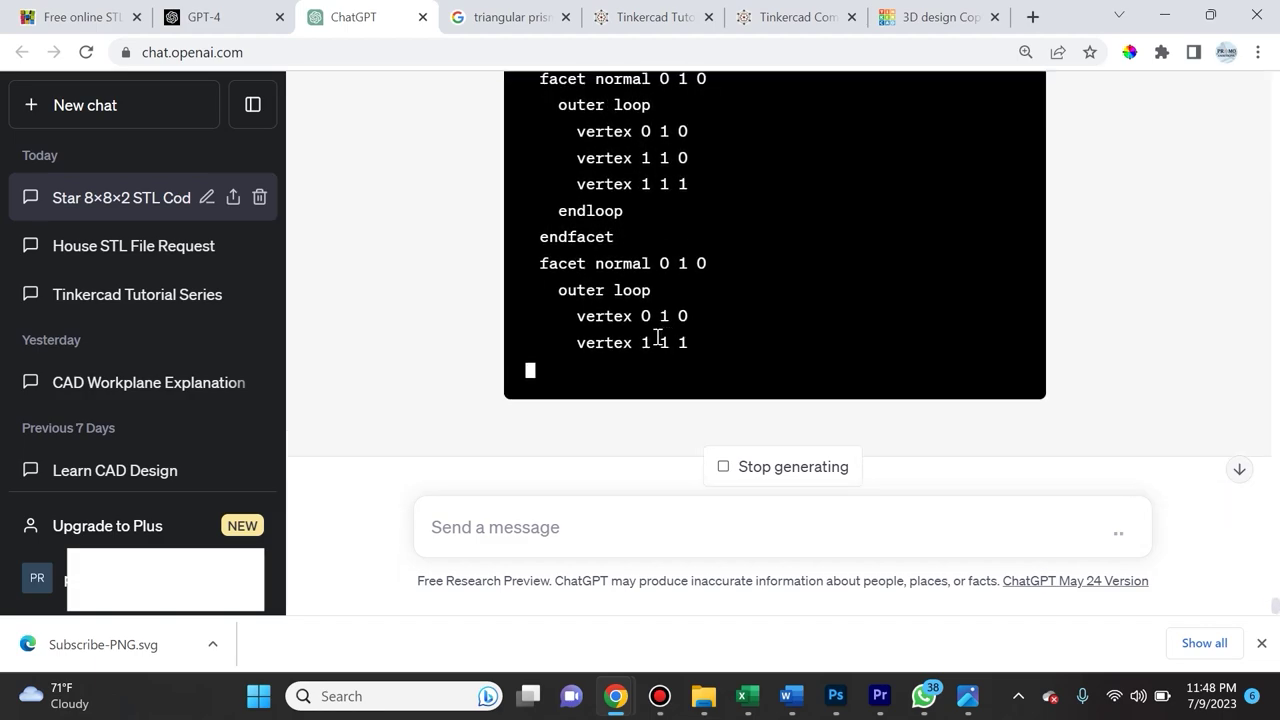
pyautogui.scroll(-2, 637, 351)
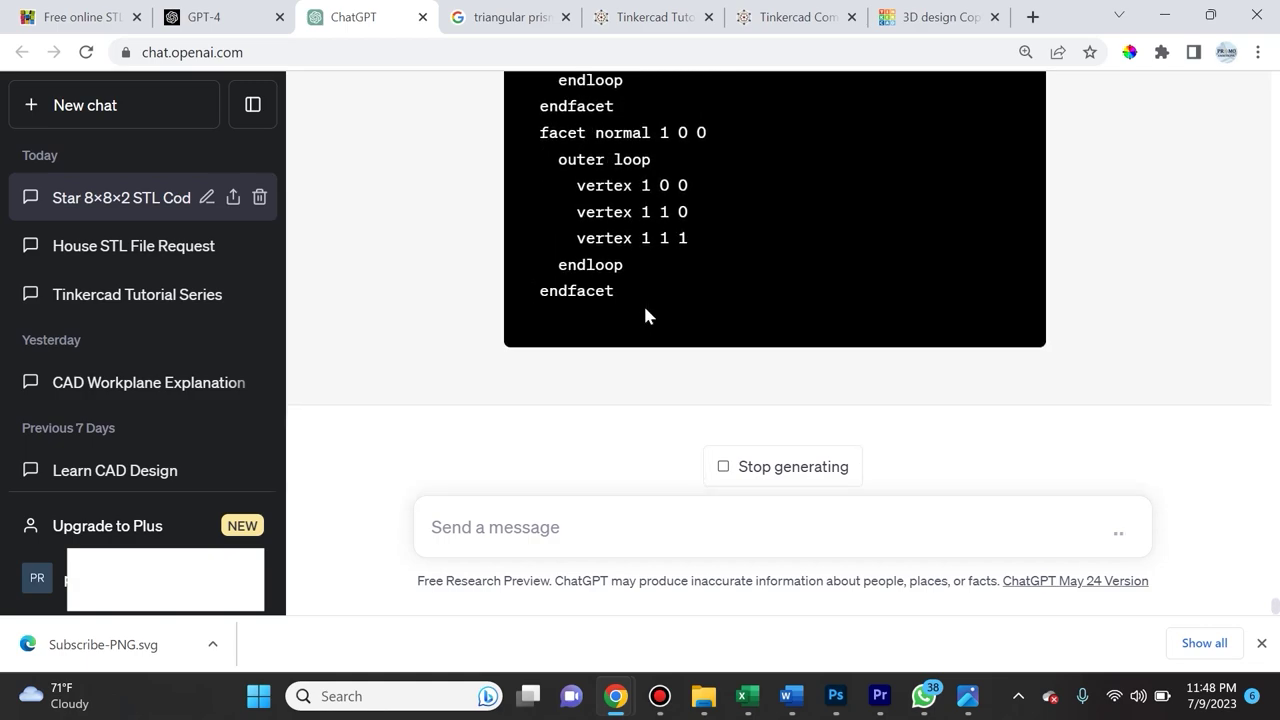
pyautogui.scroll(10, 645, 315)
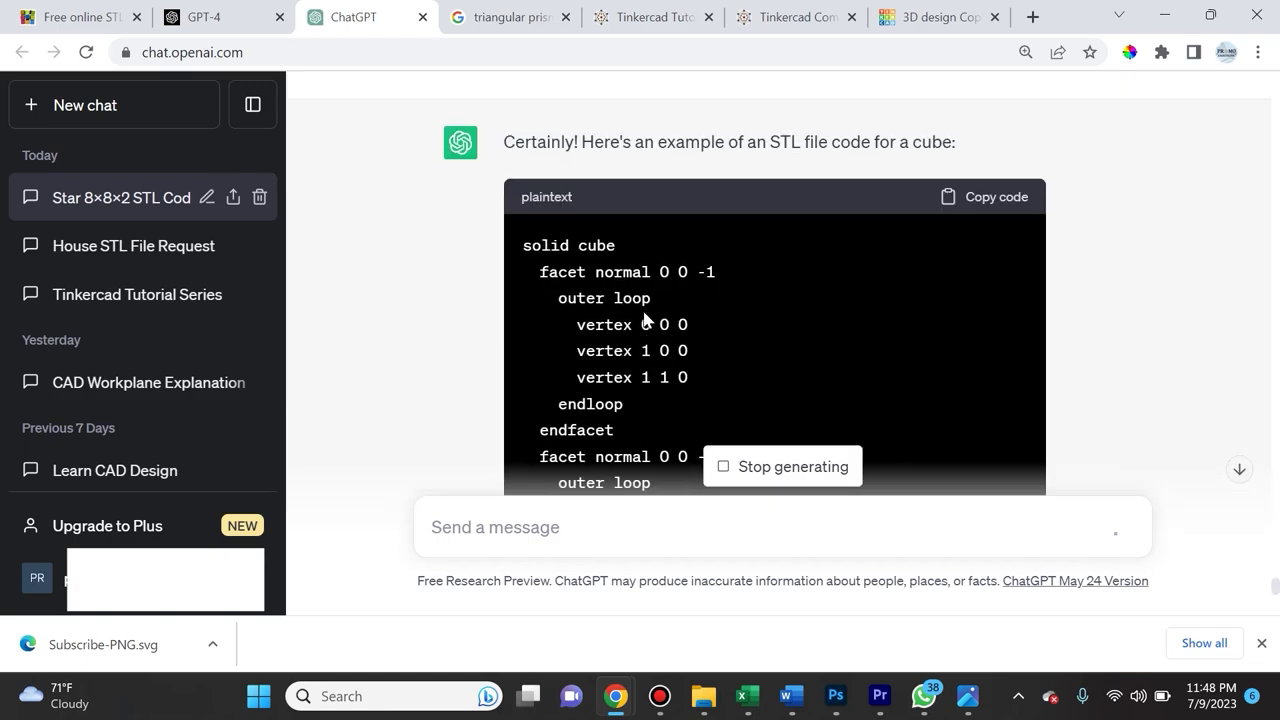
pyautogui.scroll(-10, 645, 320)
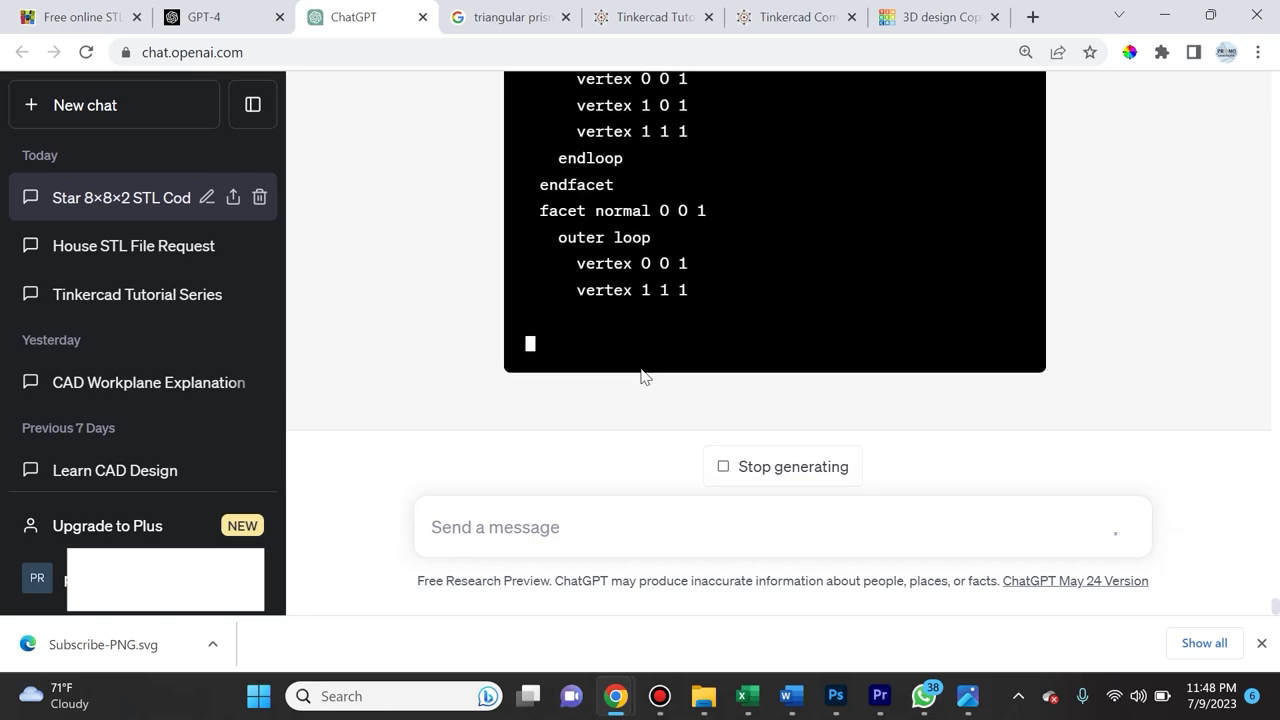
pyautogui.scroll(10, 604, 337)
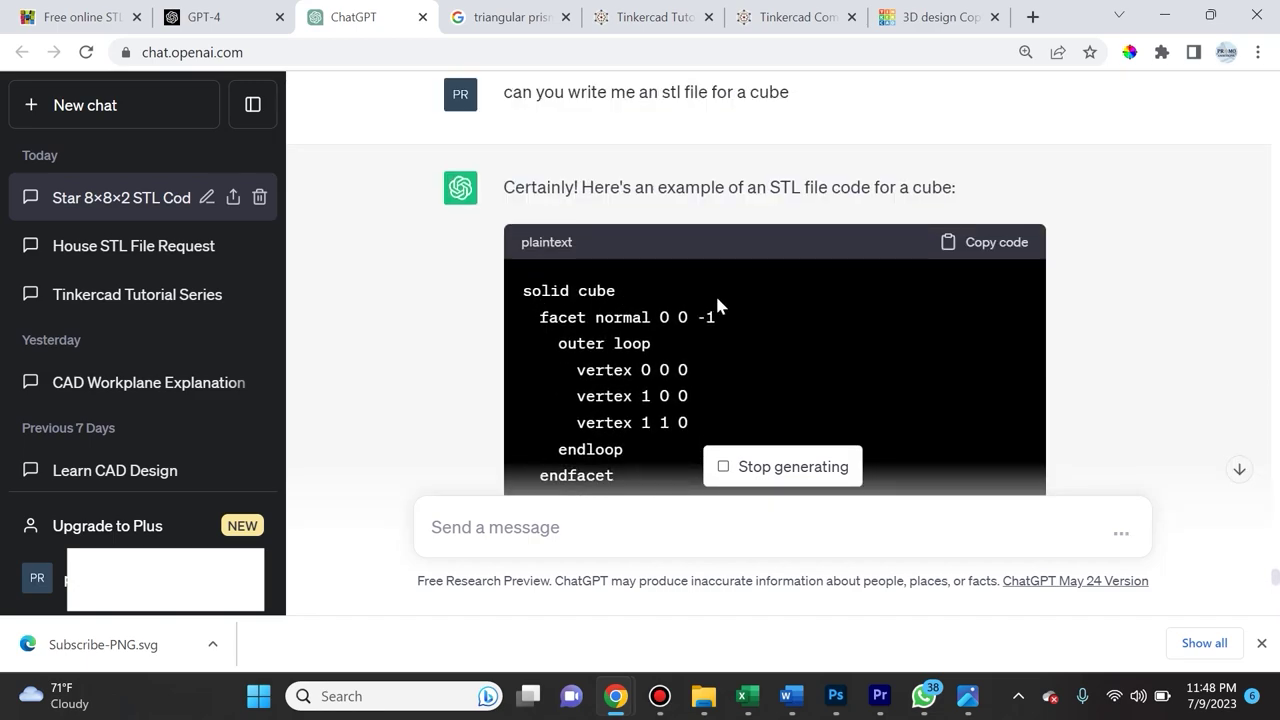
pyautogui.scroll(-12, 716, 293)
pyautogui.scroll(-3, 716, 293)
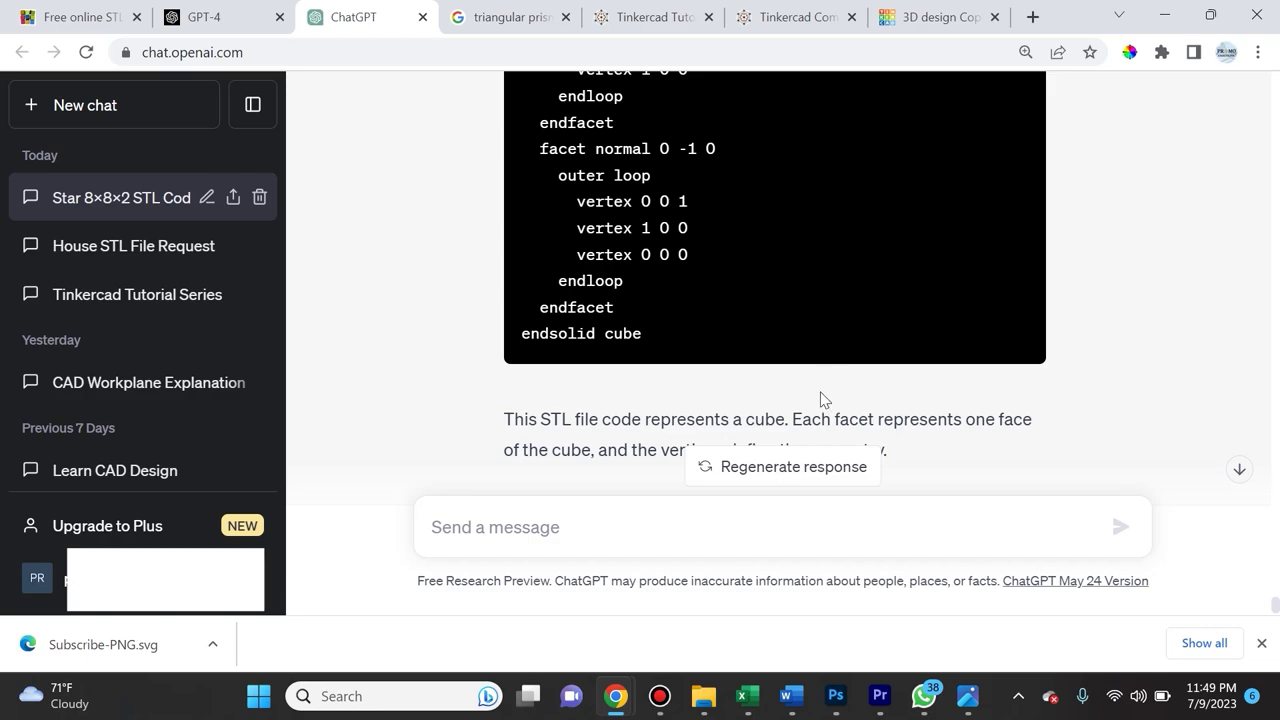
pyautogui.scroll(6, 653, 340)
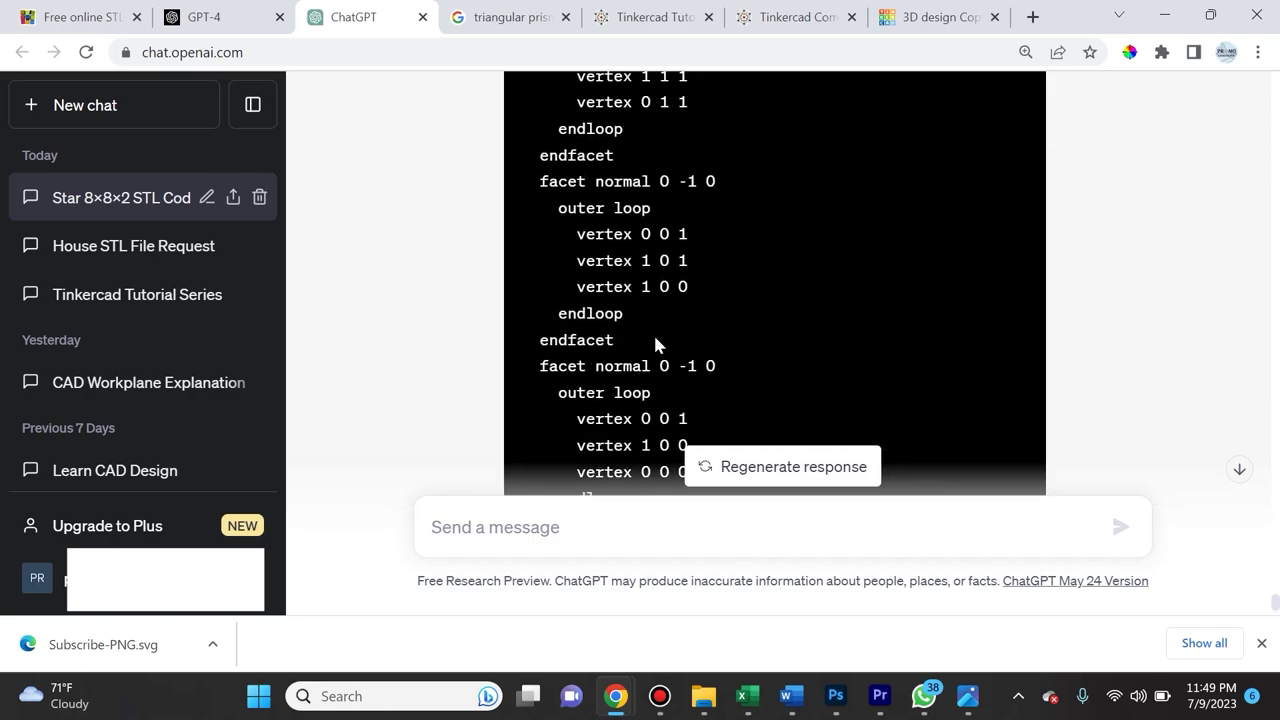
pyautogui.scroll(3, 651, 337)
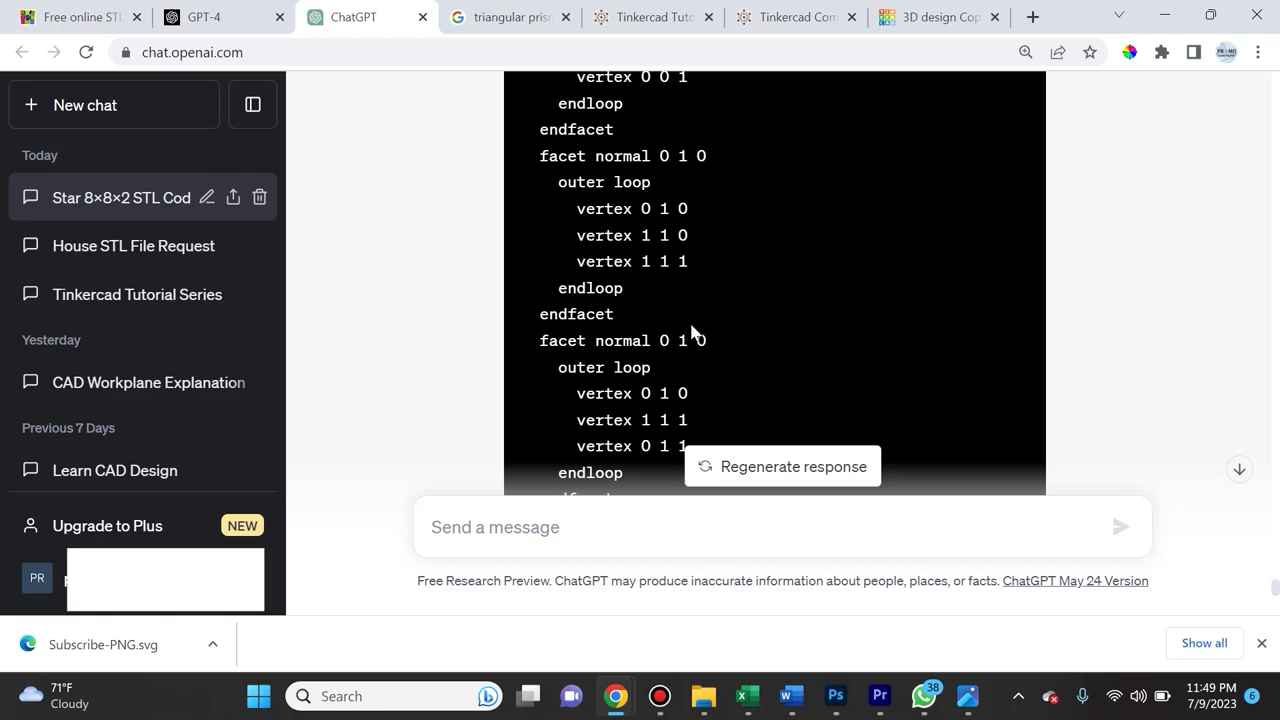
# Step: Look at the triangular prism reference images in the Google search results and return to ChatGPT
pyautogui.click(510, 17)
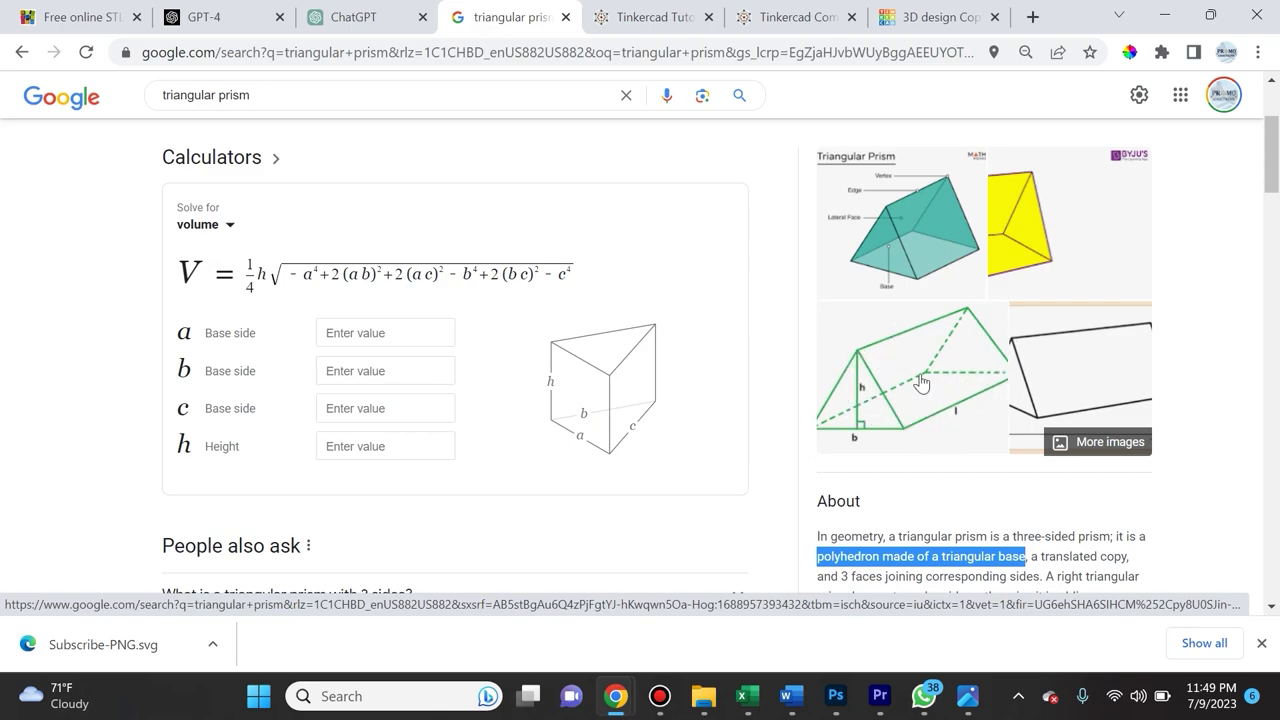
pyautogui.hotkey('ctrl', 'shift', 'Tab')
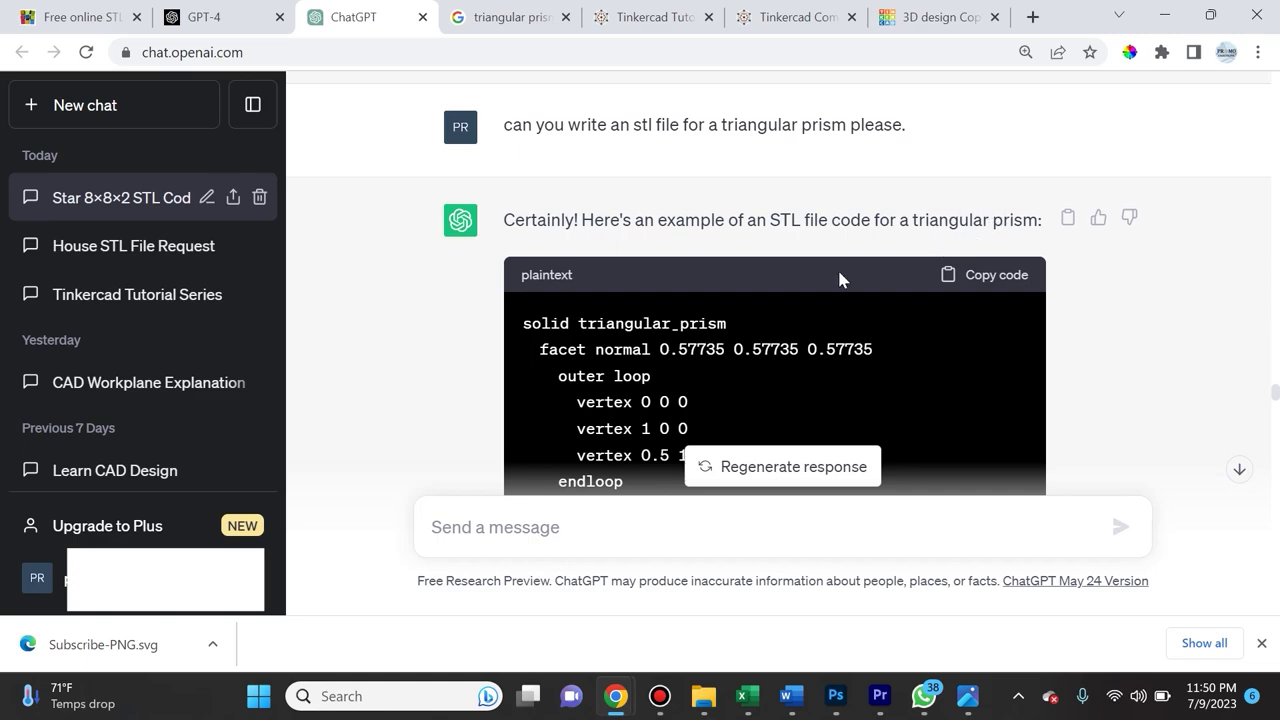
# Step: Review ChatGPT's full STL code for the triangular prism and copy it to the clipboard
pyautogui.scroll(-1, 840, 279)
pyautogui.scroll(-10, 851, 262)
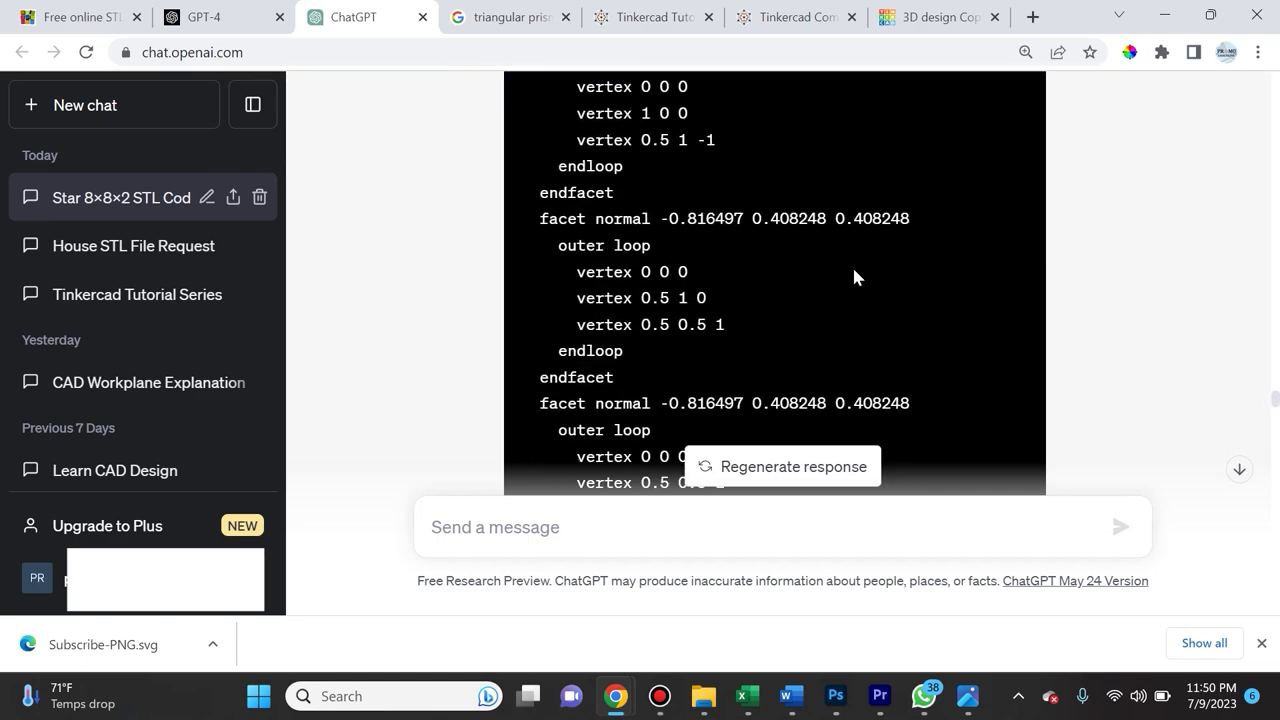
pyautogui.scroll(-4, 730, 342)
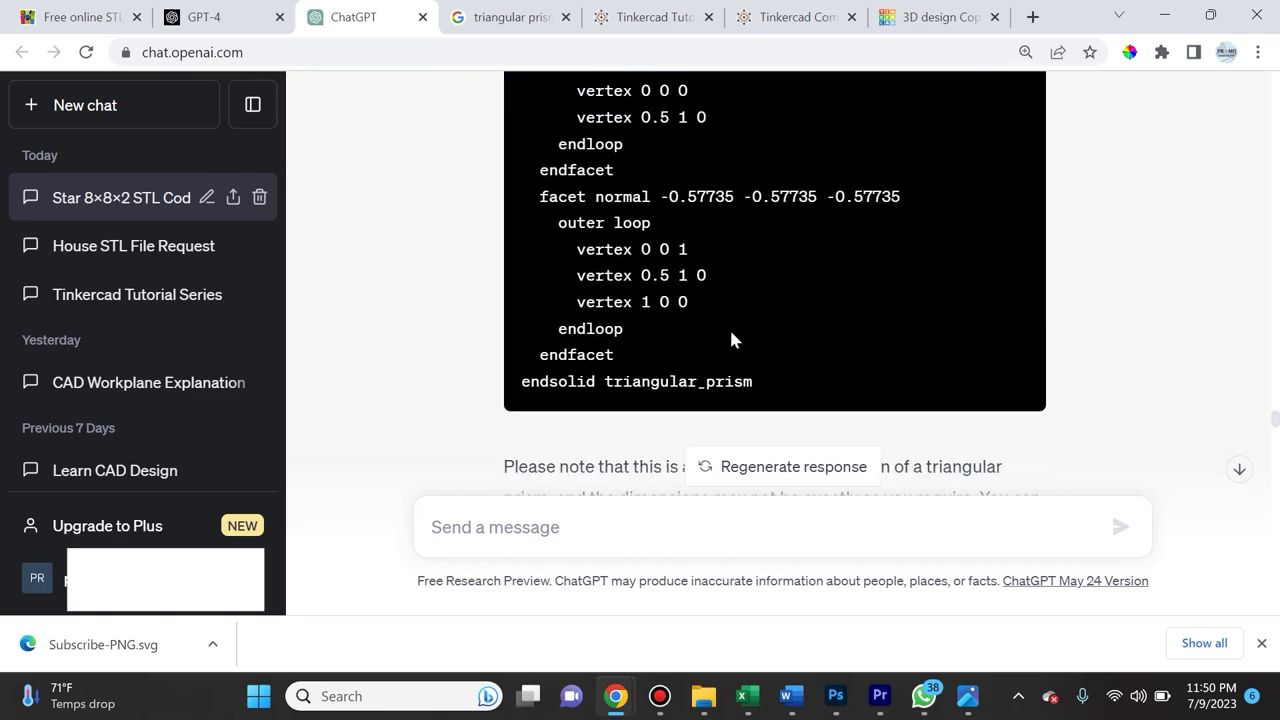
pyautogui.moveTo(754, 381); pyautogui.dragTo(613, 249)
pyautogui.scroll(12, 1130, 330)
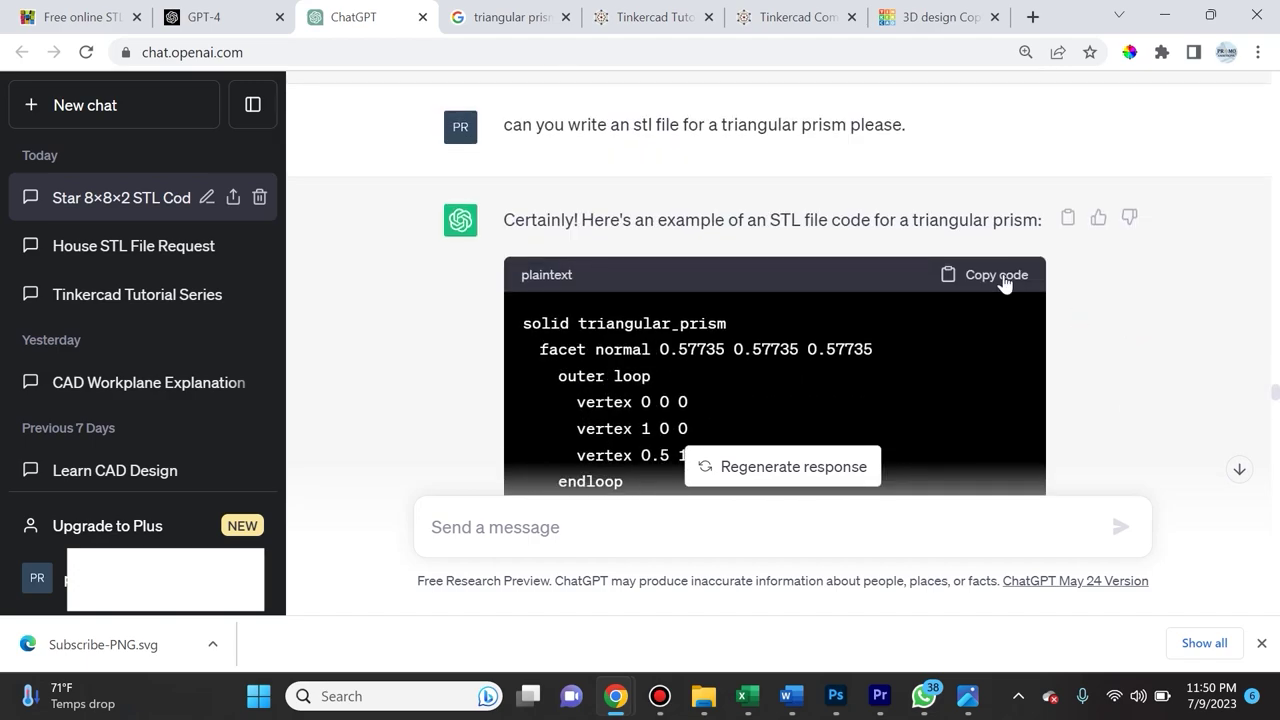
pyautogui.click(1004, 279)
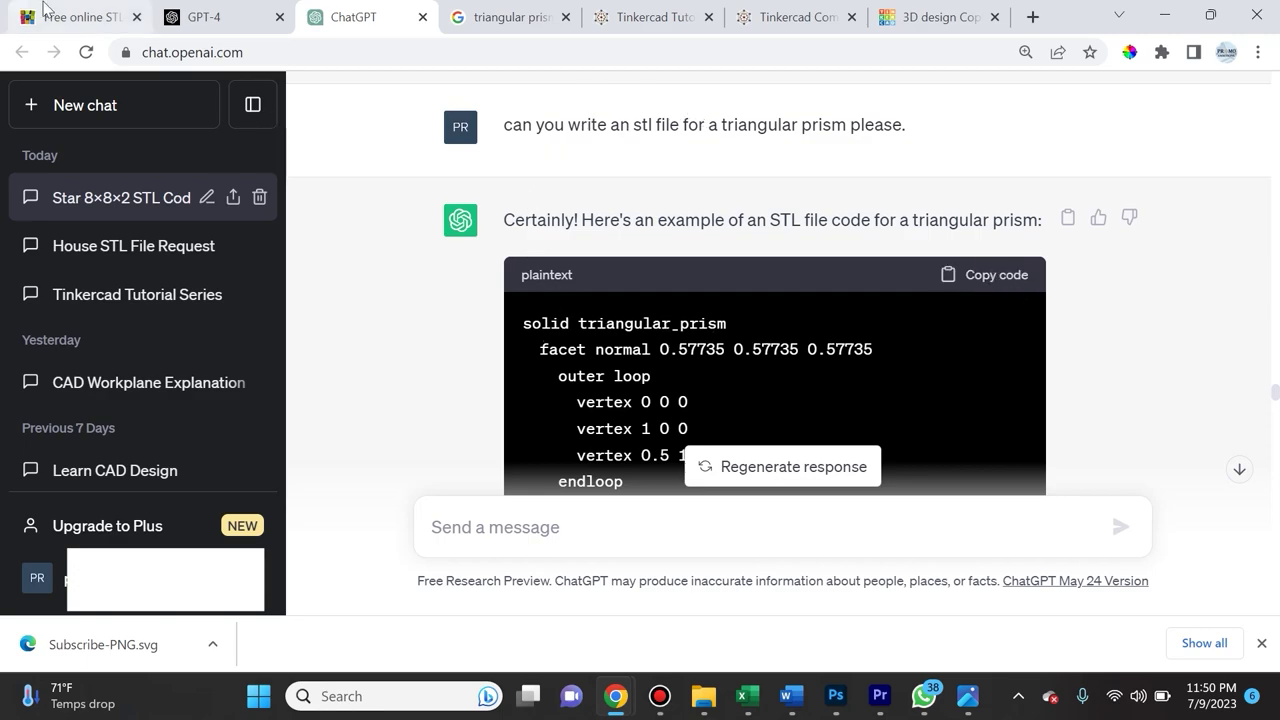
# Step: Check the file upload window on the ViewSTL page and return to the ChatGPT conversation
pyautogui.click(72, 14)
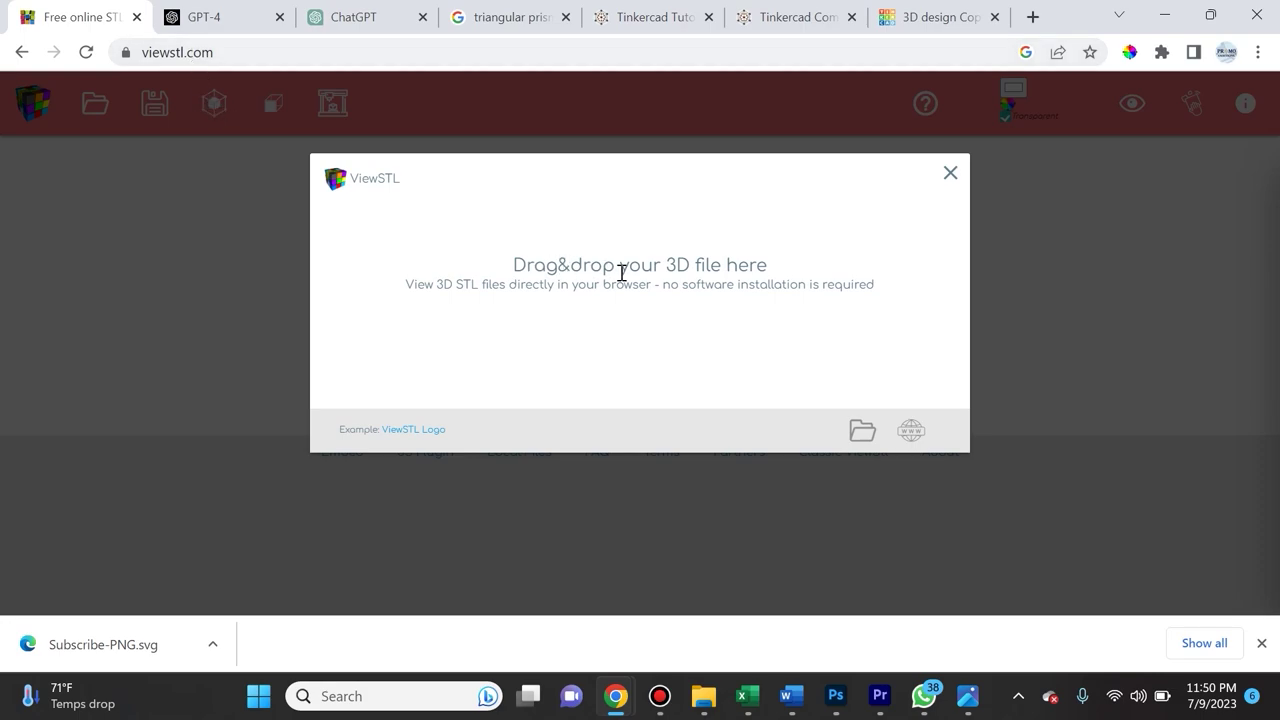
pyautogui.hotkey('ctrl', '3')
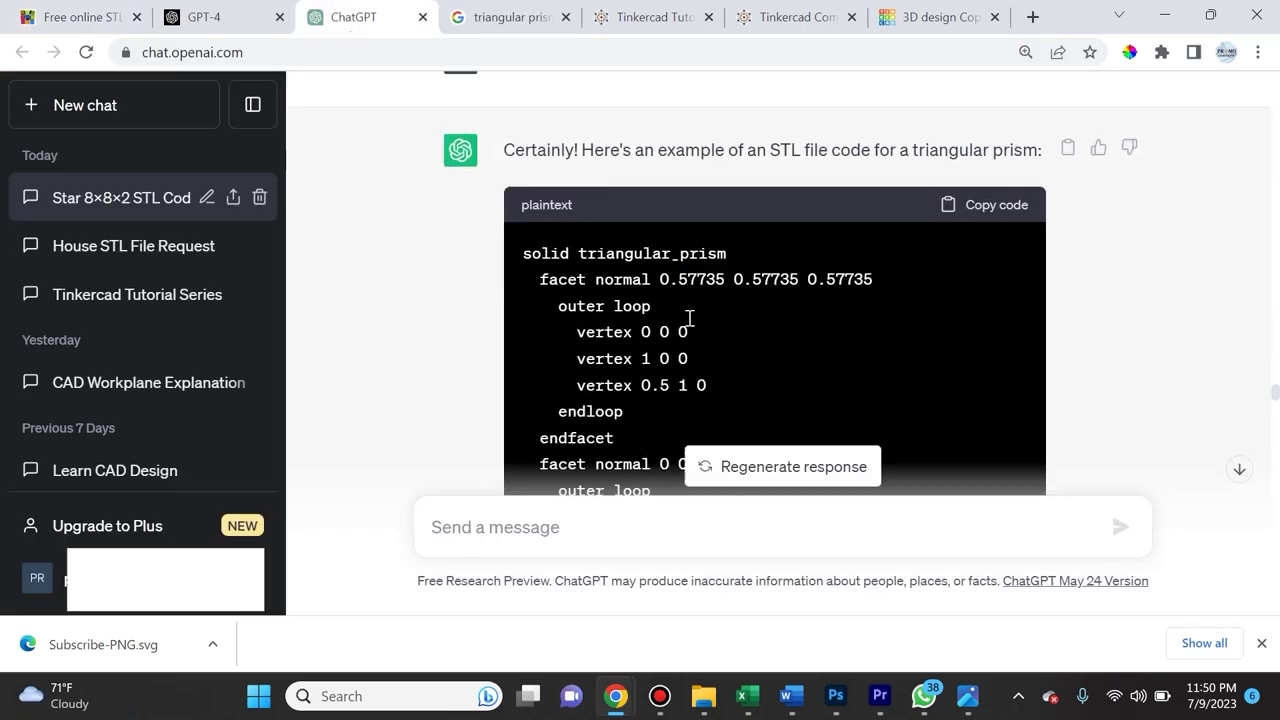
# Step: Paste the copied triangular prism STL code into a blank Notepad document and check it from its first line
pyautogui.scroll(-5, 689, 318)
pyautogui.scroll(-4, 689, 318)
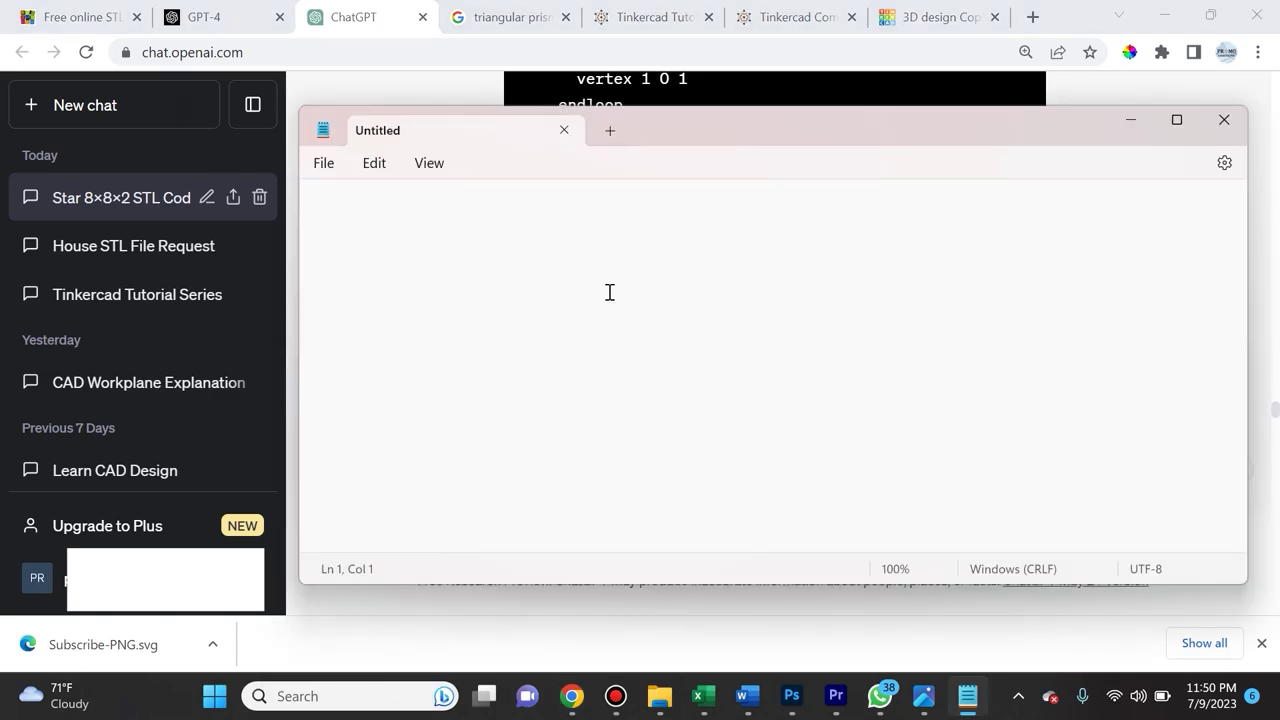
pyautogui.hotkey('ctrl', 'v')
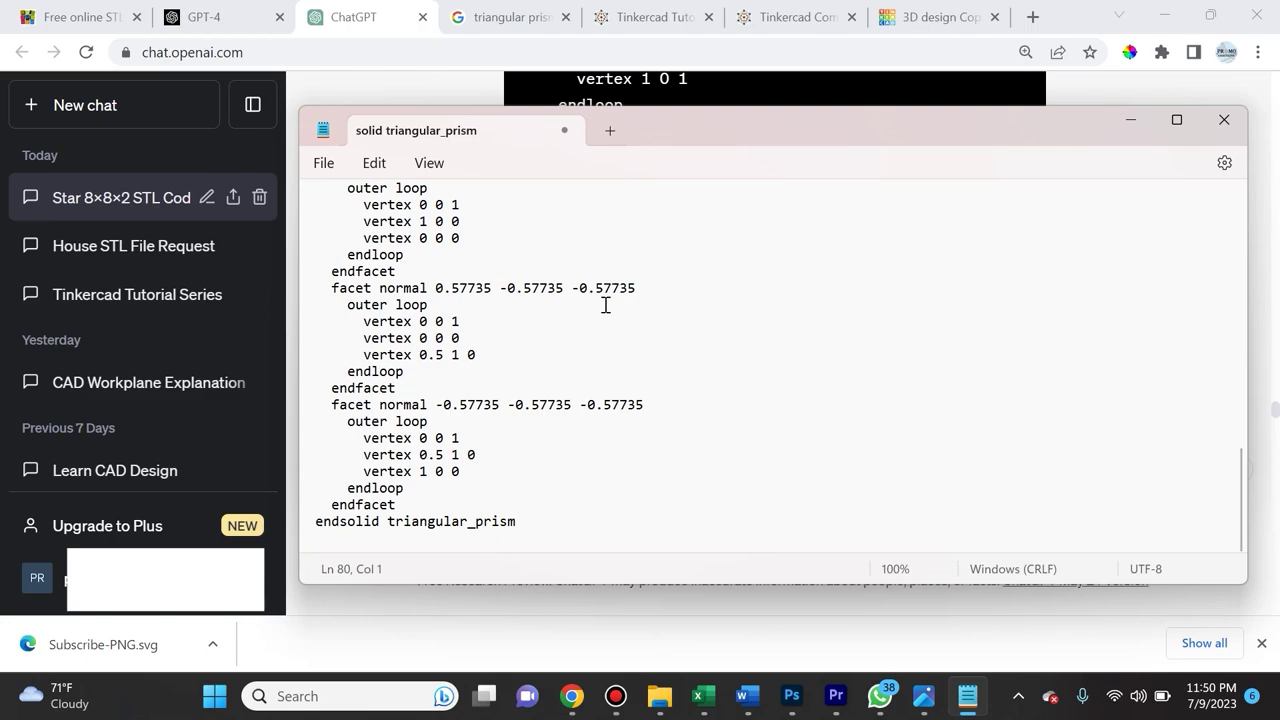
pyautogui.scroll(19, 650, 380)
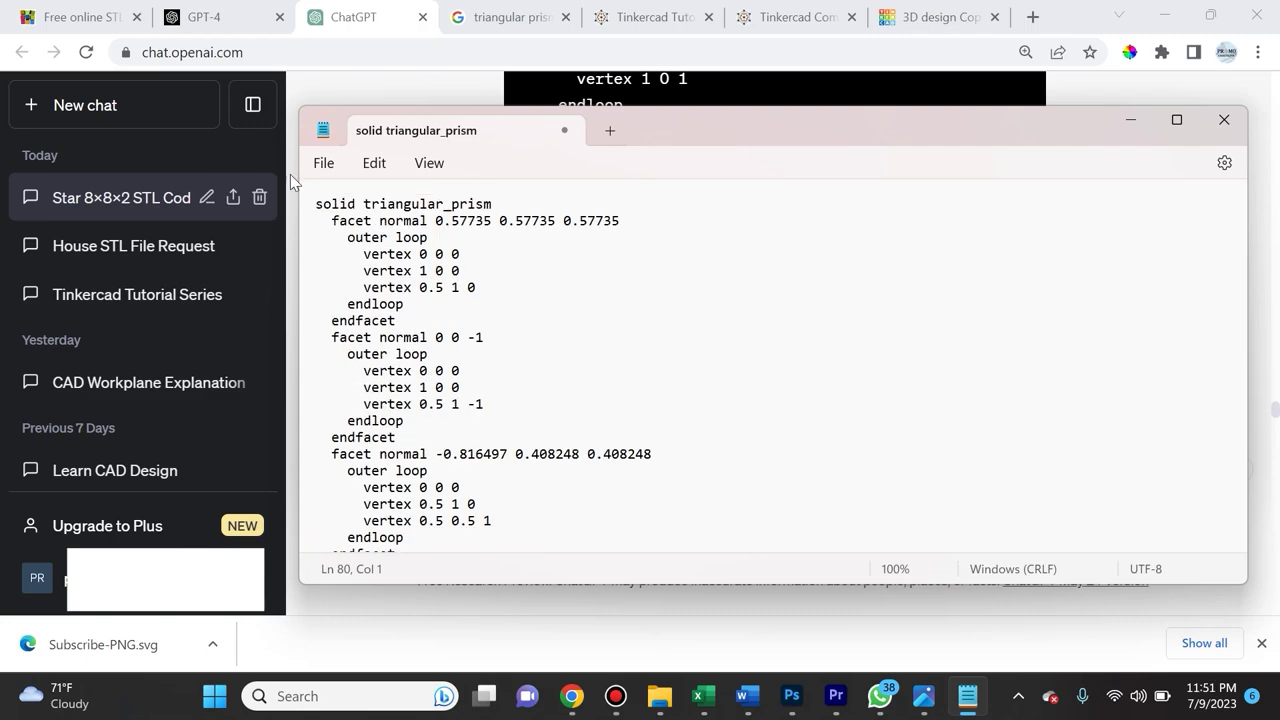
# Step: Save the document in Downloads as Triangle1.stl with the file type set to All files
pyautogui.click(324, 164)
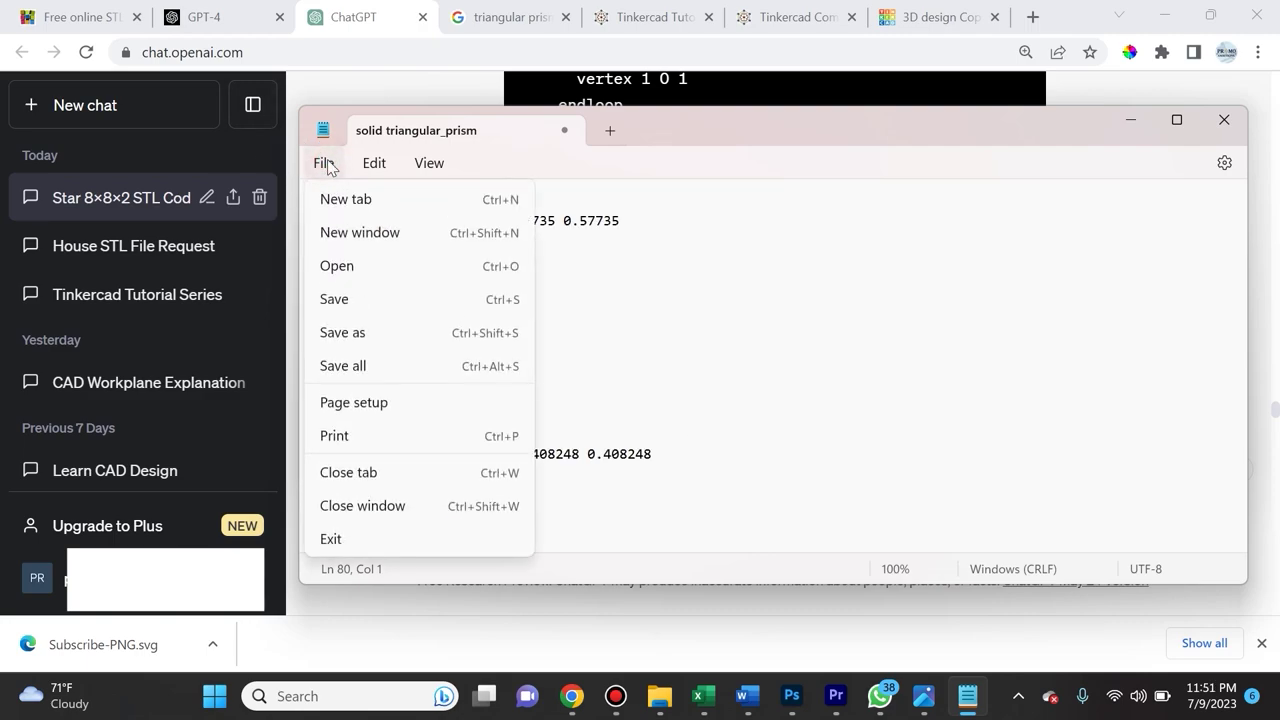
pyautogui.click(432, 346)
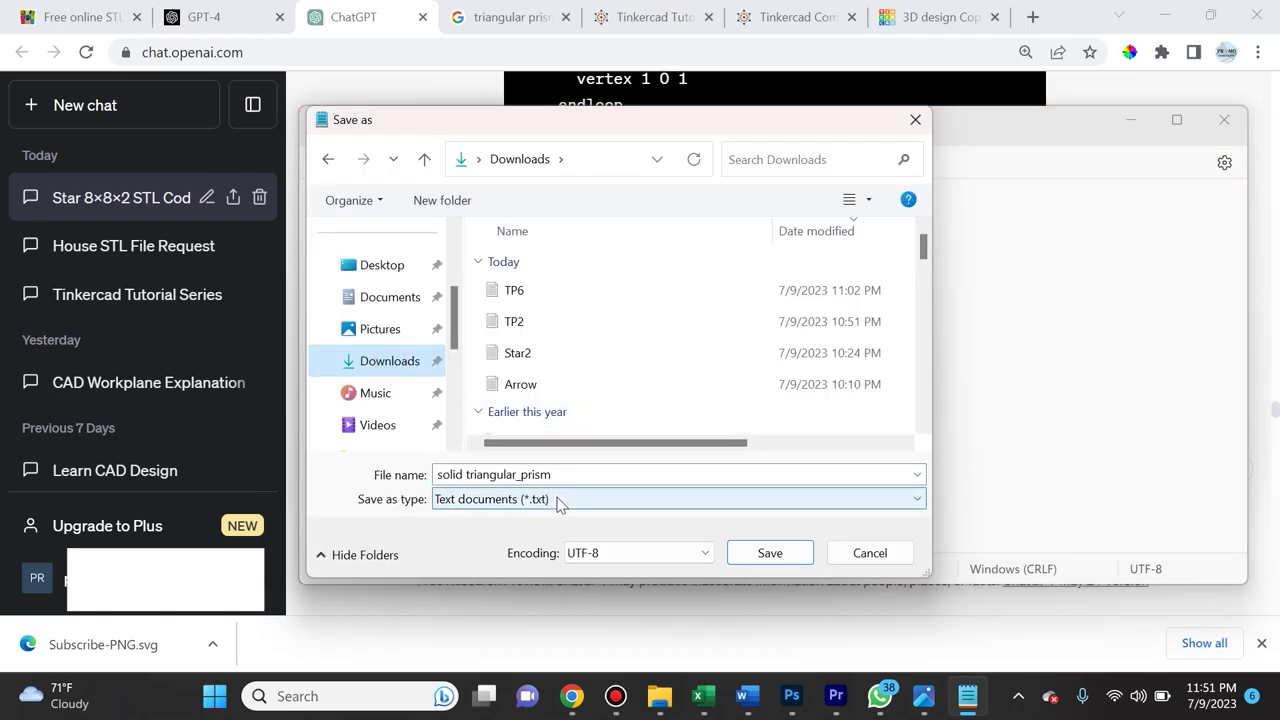
pyautogui.click(538, 504)
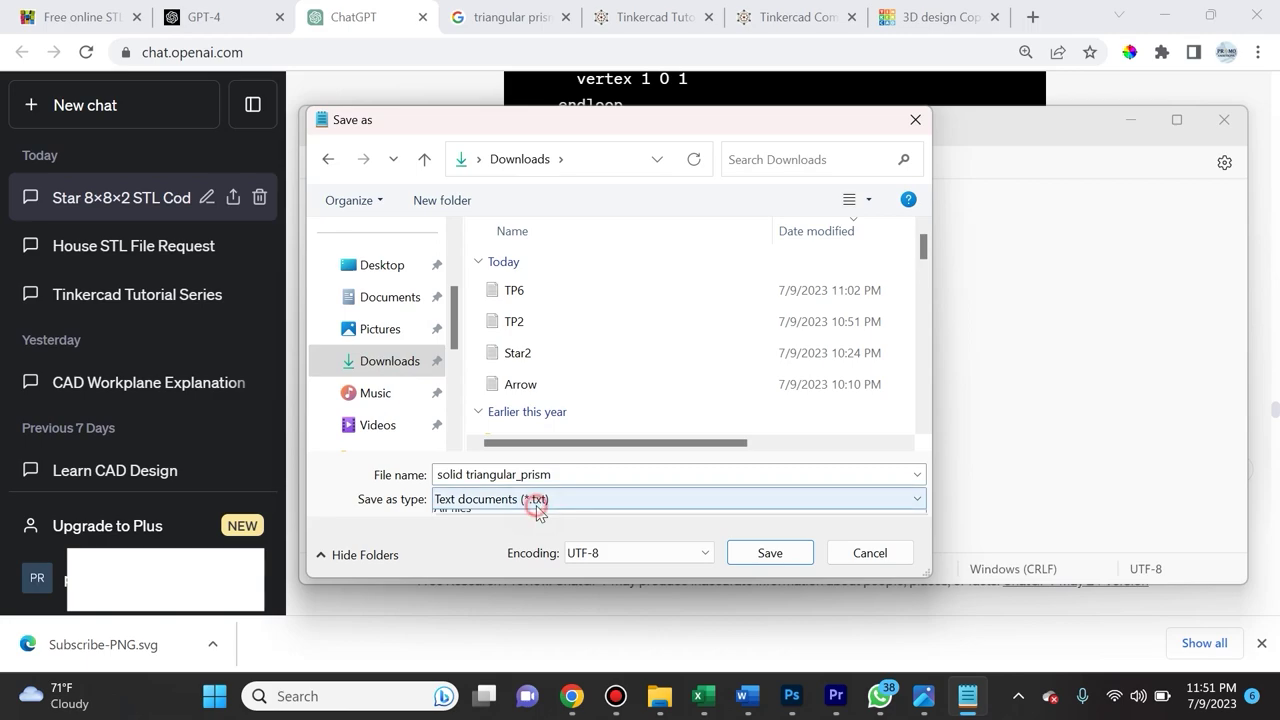
pyautogui.click(510, 535)
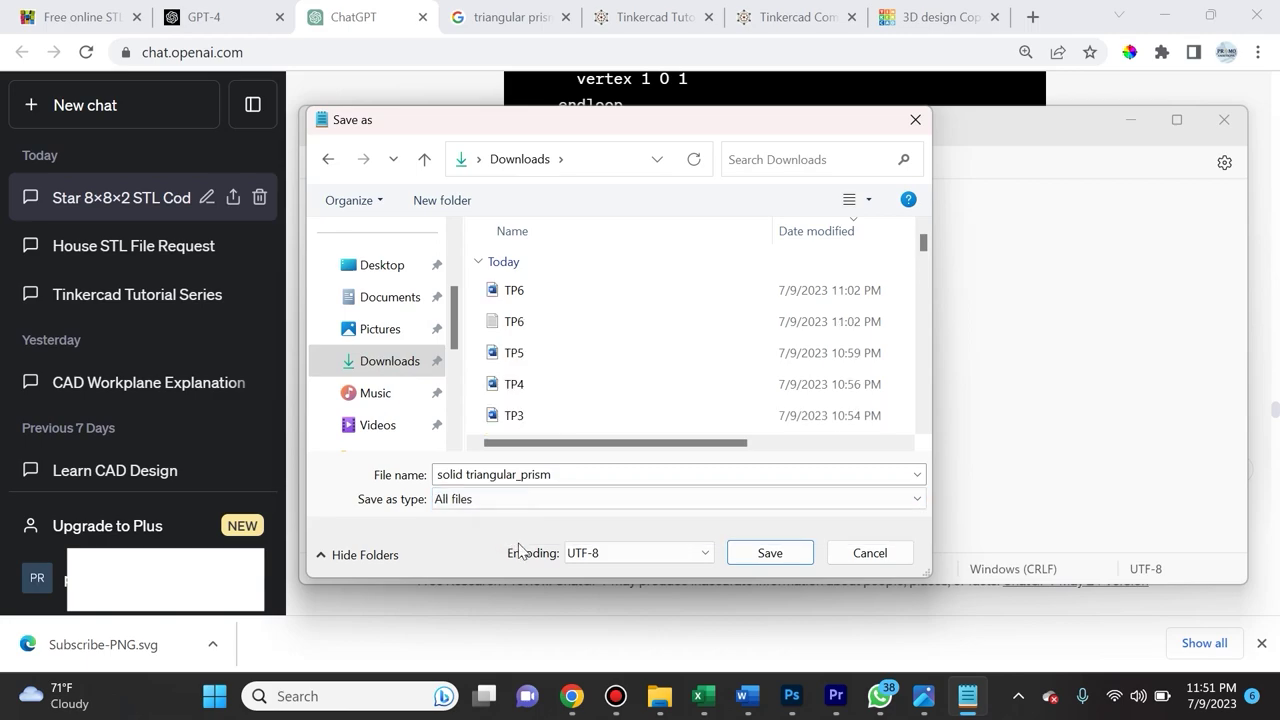
pyautogui.click(444, 471)
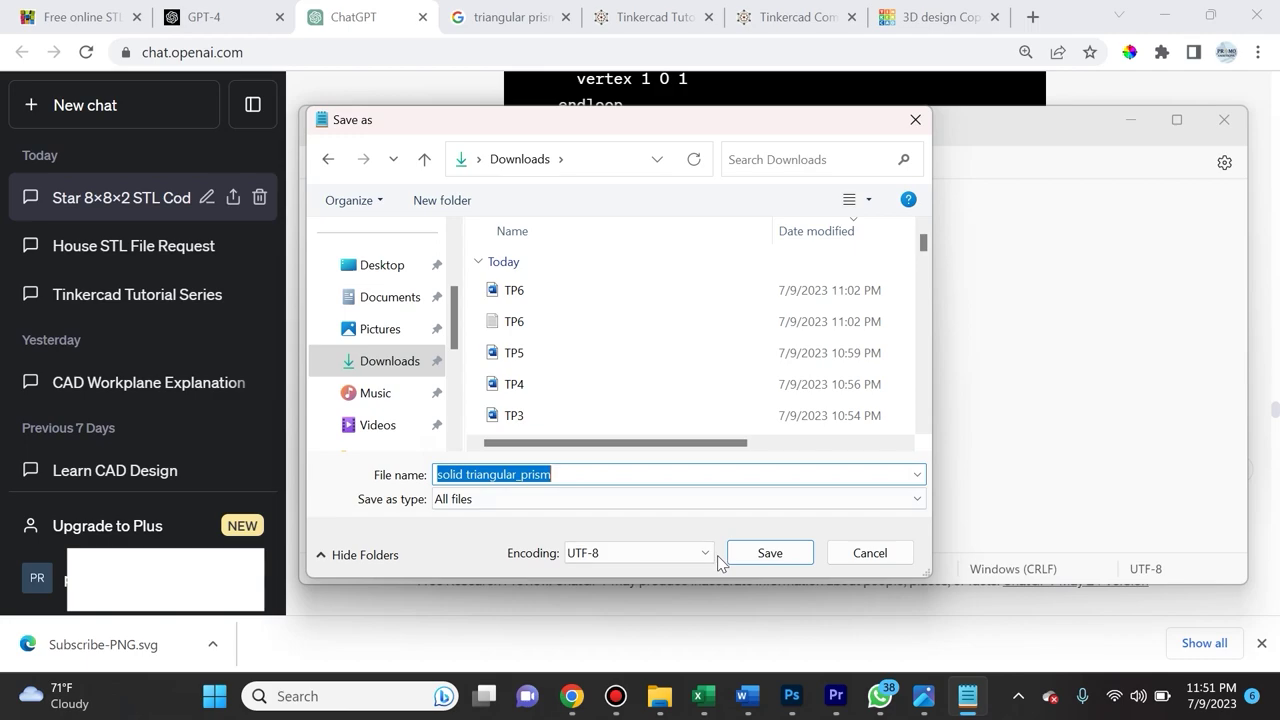
pyautogui.write('Triangle1.stl')
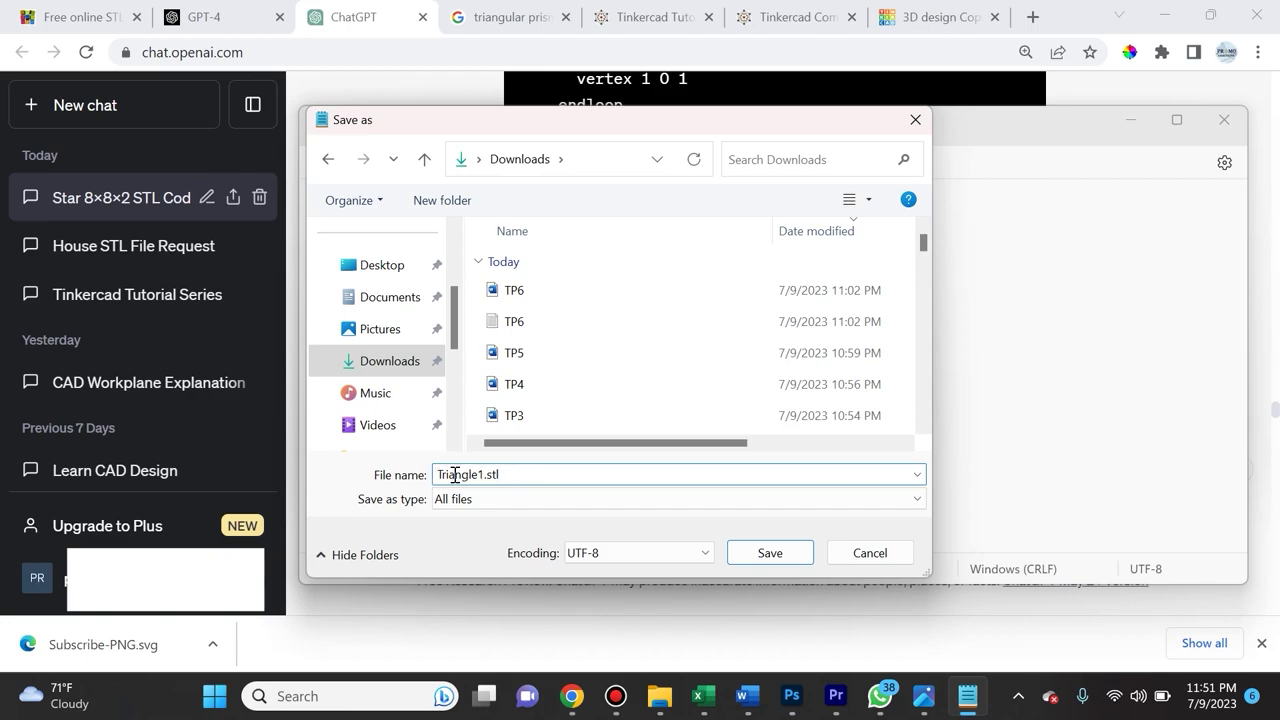
pyautogui.click(781, 555)
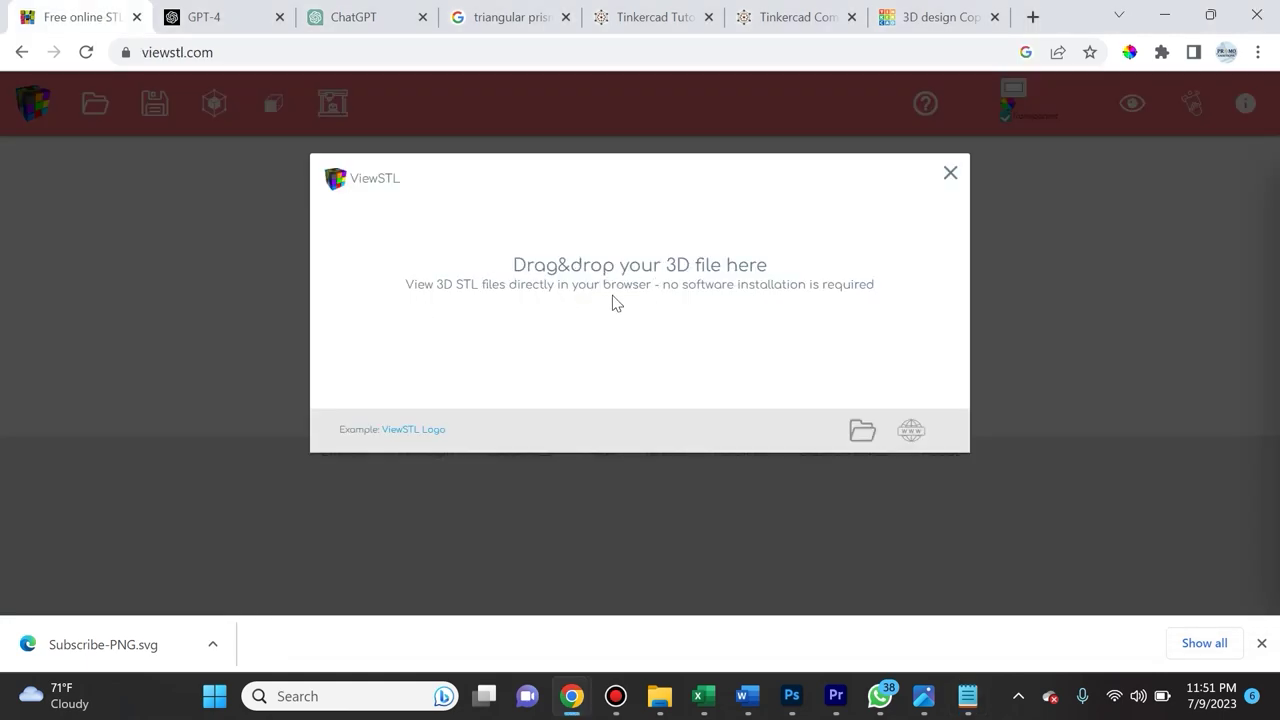
# Step: Load the saved Triangle1.stl file from File Explorer into the ViewSTL viewer
pyautogui.click(660, 696)
pyautogui.moveTo(197, 571); pyautogui.dragTo(271, 237)
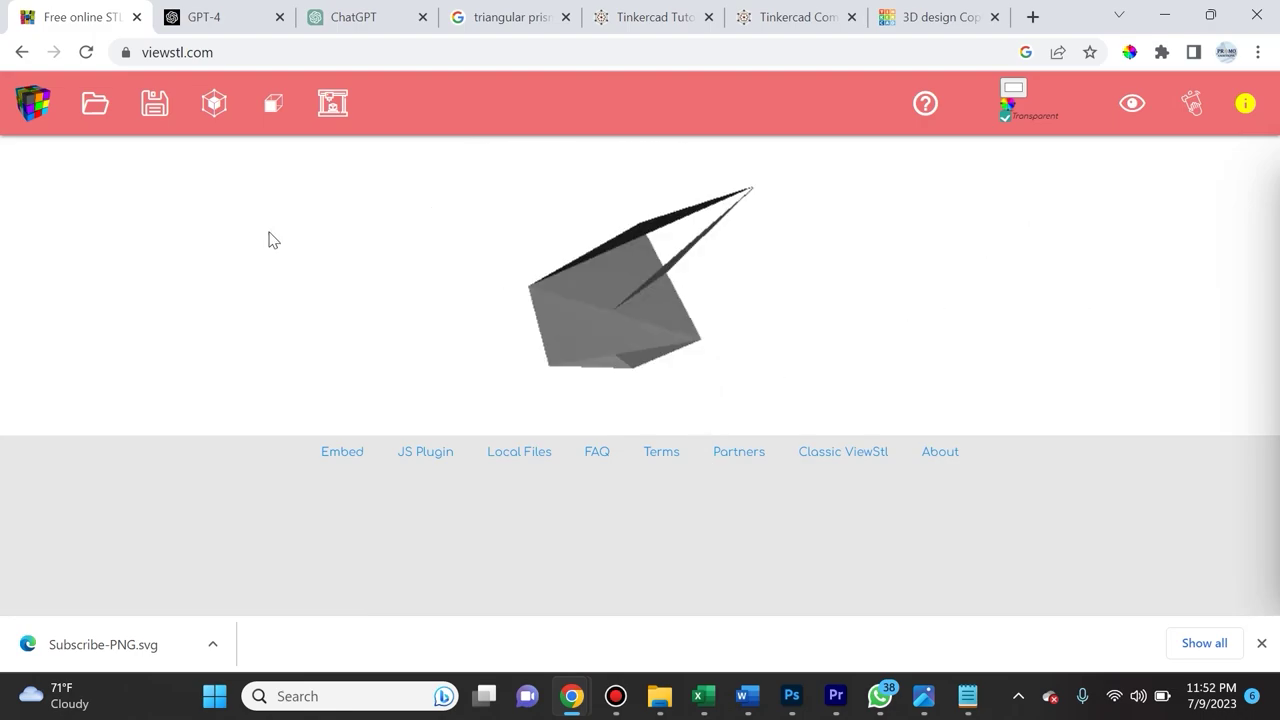
# Step: Review the ChatGPT exchange asking it to try the triangular prism again, and inspect the resulting model in ViewSTL
pyautogui.click(356, 14)
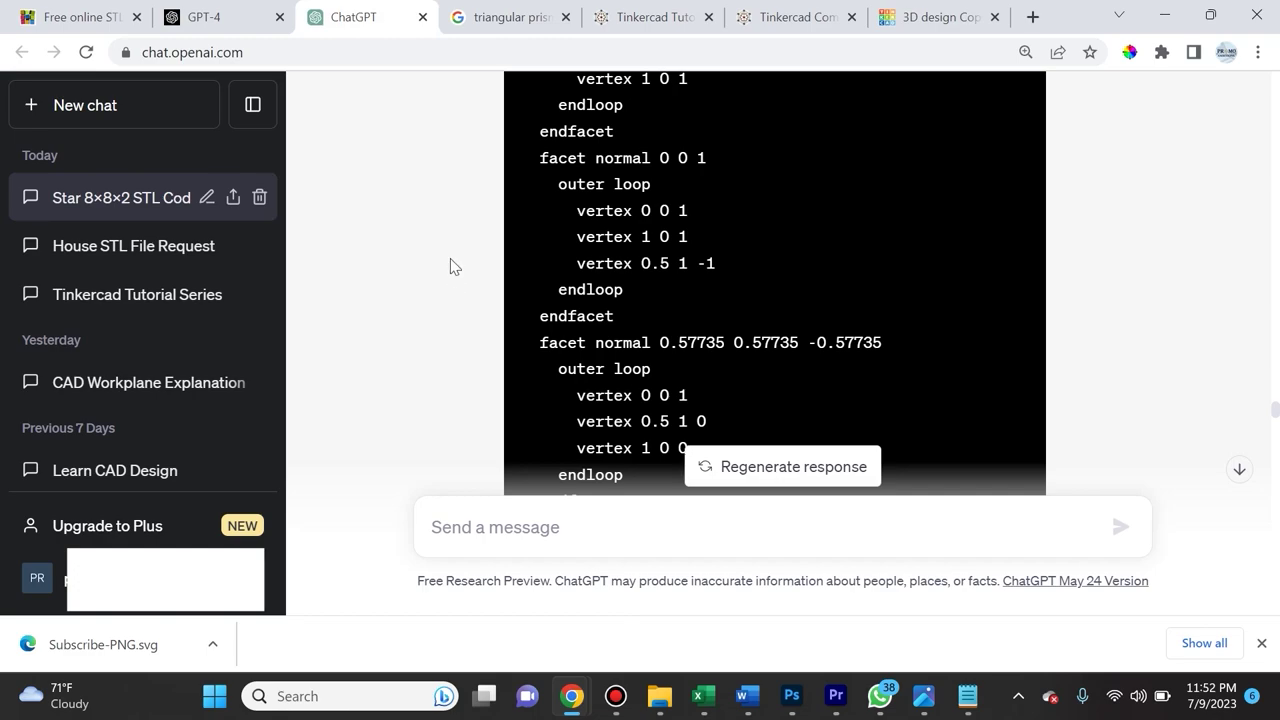
pyautogui.scroll(-8, 454, 252)
pyautogui.moveTo(454, 251); pyautogui.dragTo(455, 253)
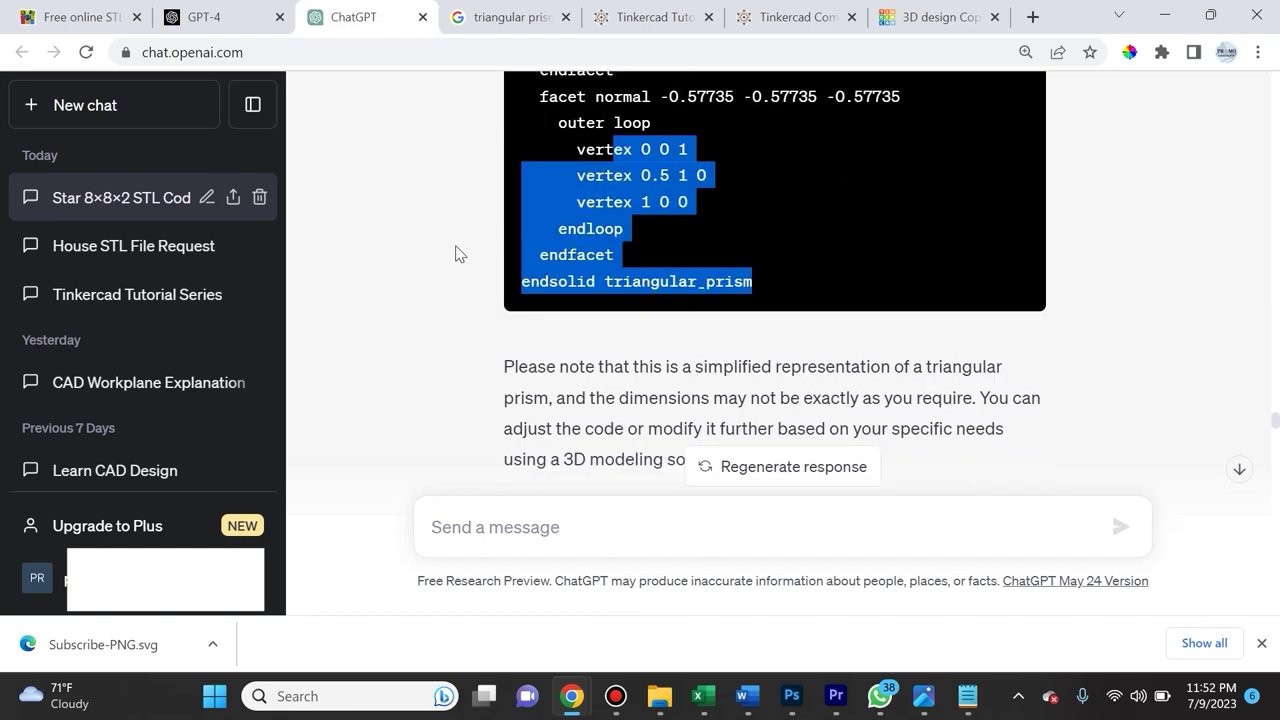
pyautogui.click(453, 261)
pyautogui.scroll(-5, 451, 265)
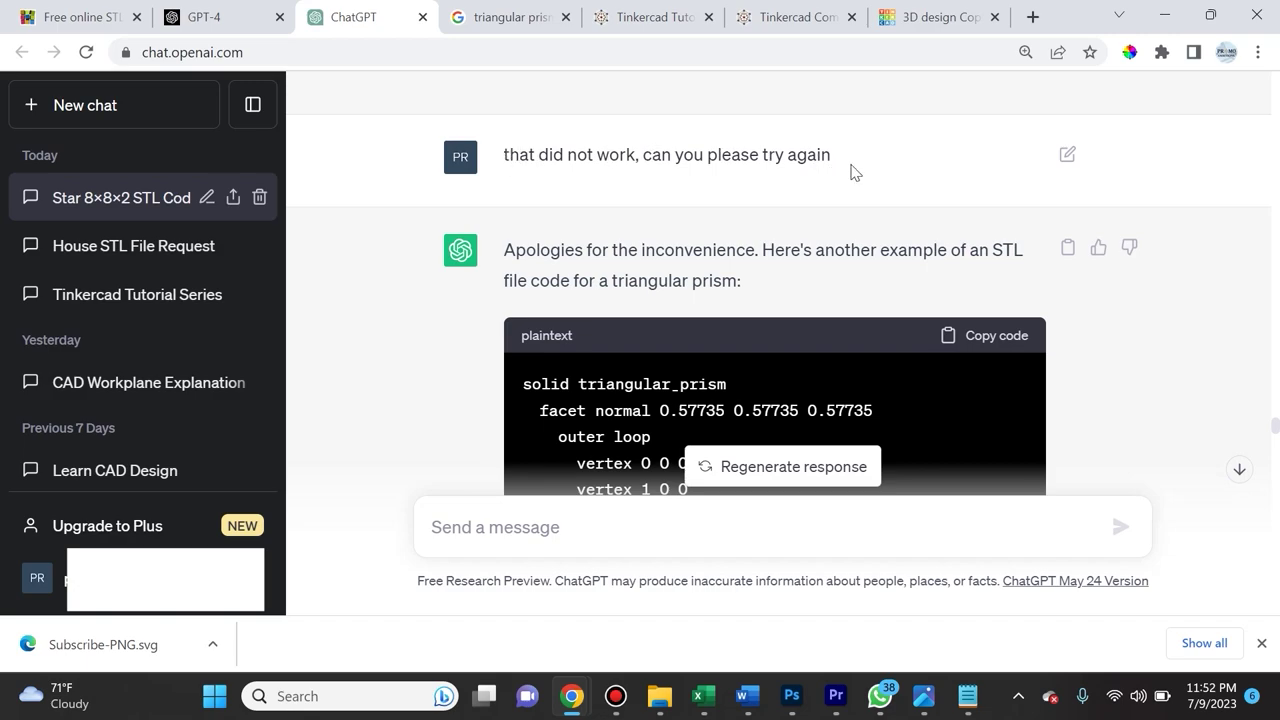
pyautogui.scroll(-1, 734, 312)
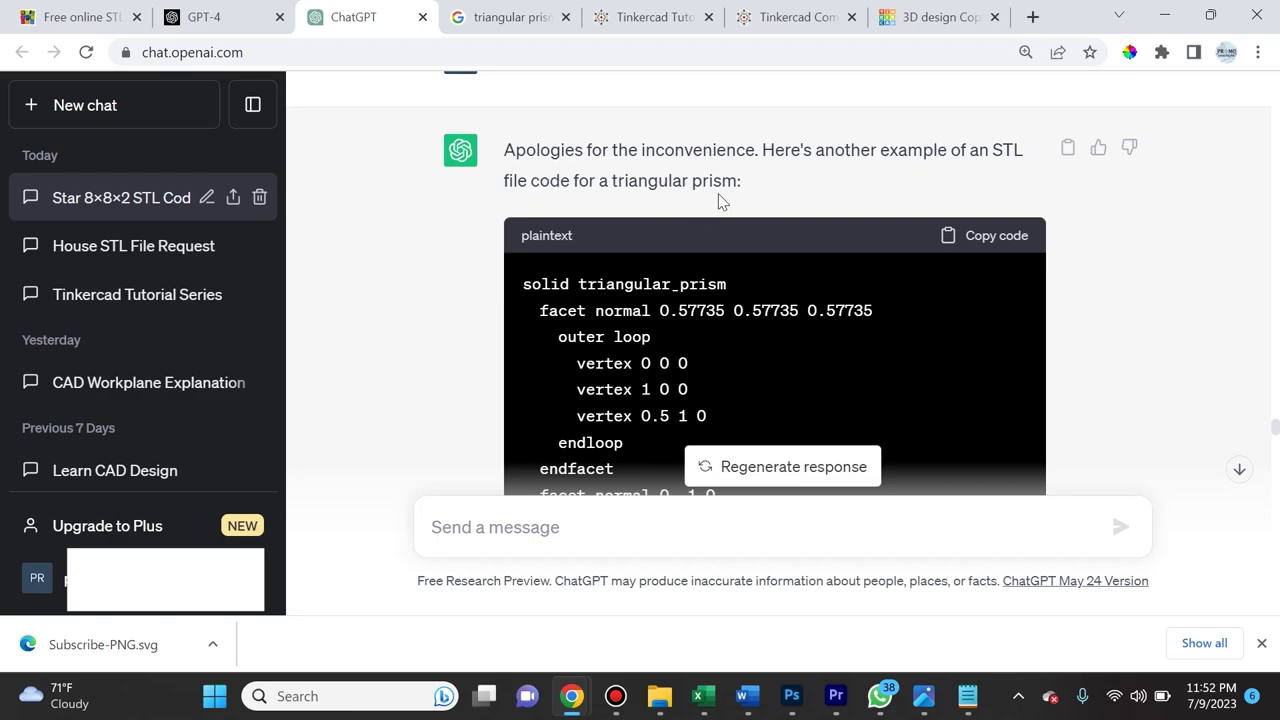
pyautogui.scroll(-5, 737, 207)
pyautogui.scroll(-3, 737, 207)
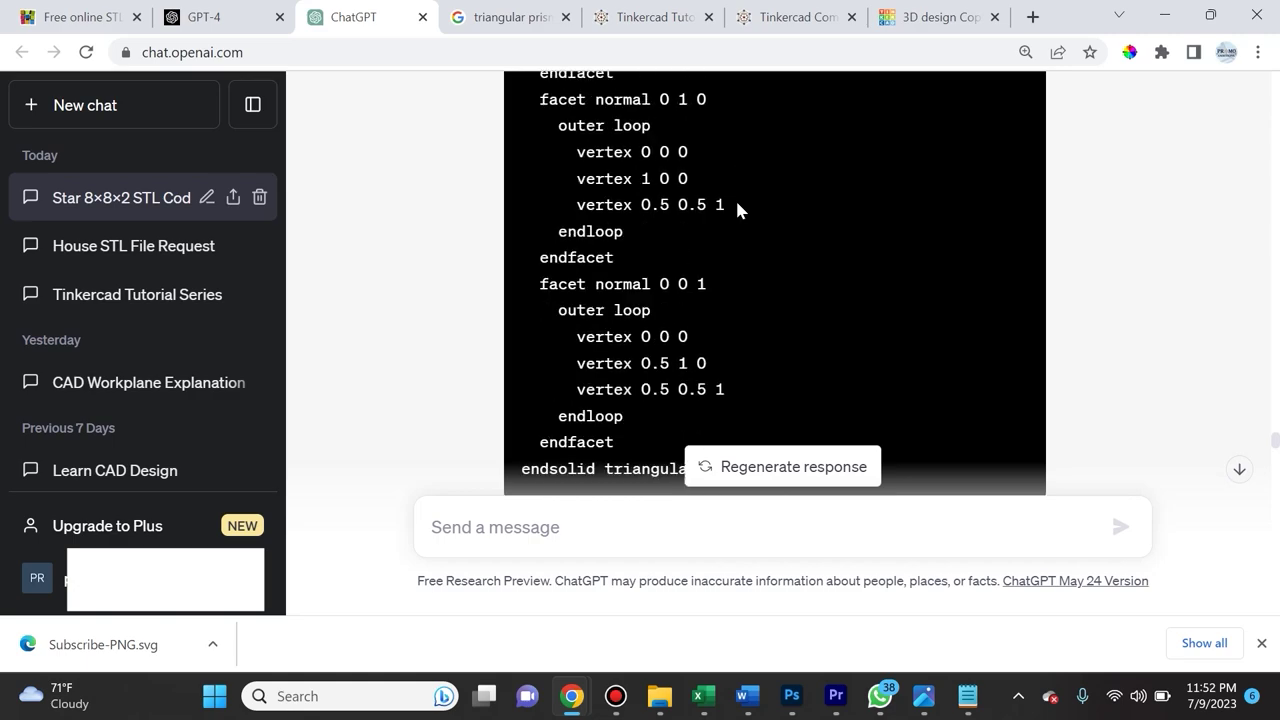
pyautogui.click(80, 17)
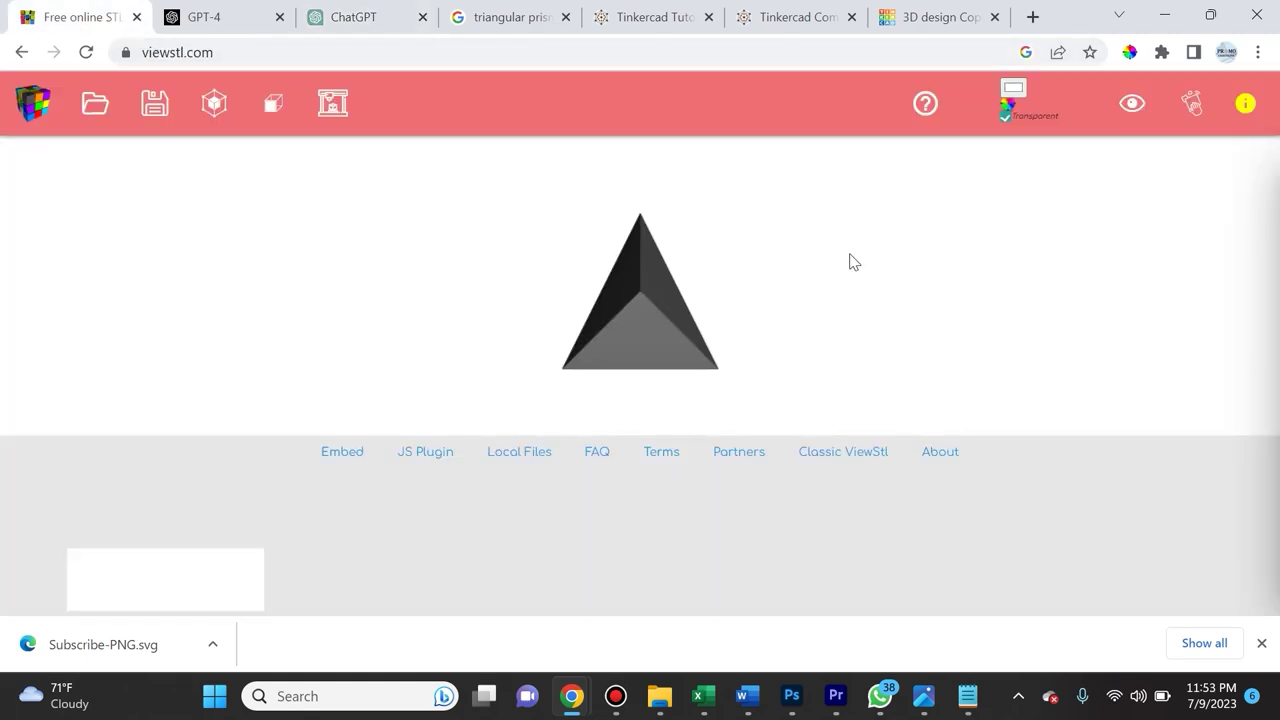
pyautogui.moveTo(849, 254); pyautogui.dragTo(772, 287)
# Step: Read the ChatGPT exchange reporting a pyramid shape, and examine the model from its revised code in ViewSTL
pyautogui.hotkey('ctrl', '3')
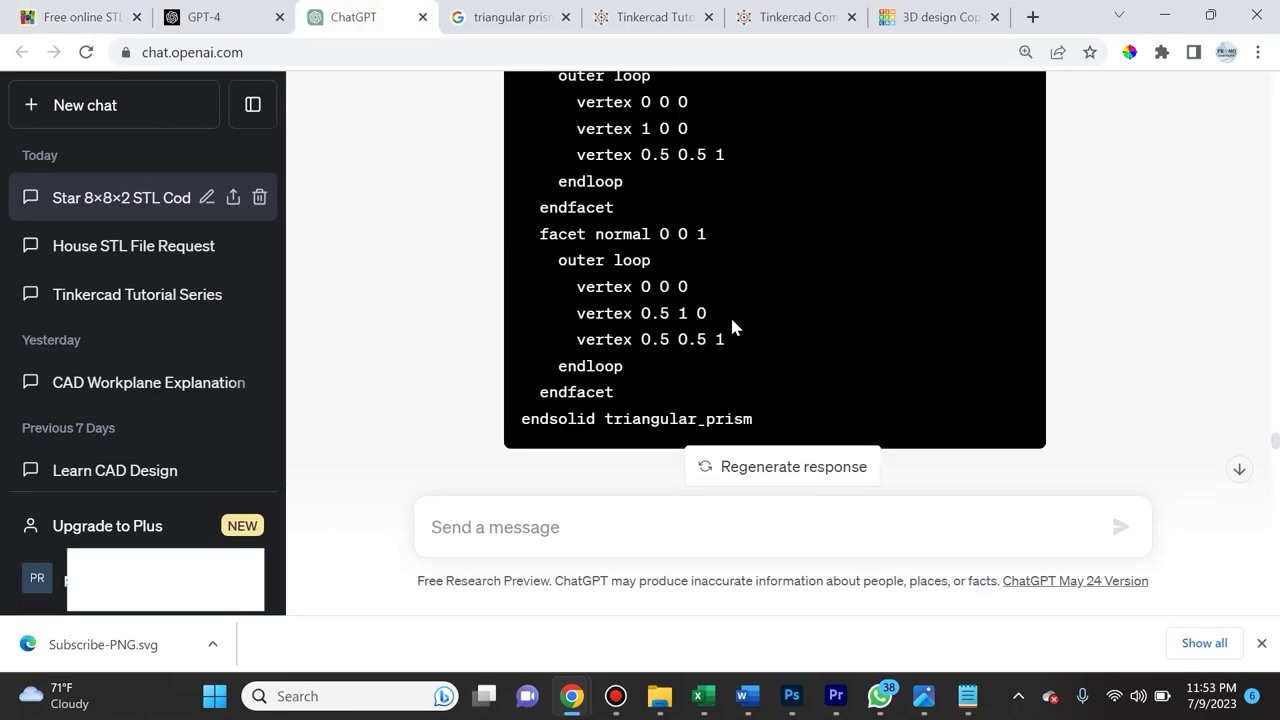
pyautogui.scroll(-3, 732, 320)
pyautogui.scroll(-3, 728, 323)
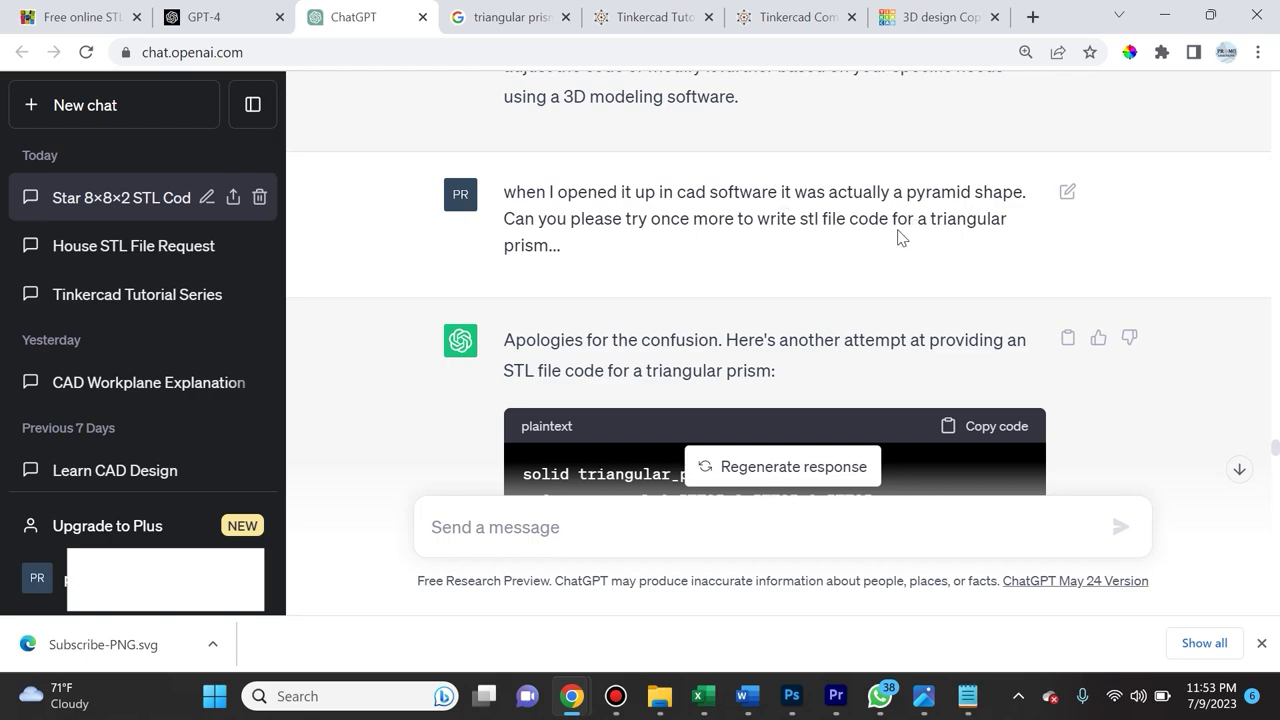
pyautogui.scroll(-1, 900, 237)
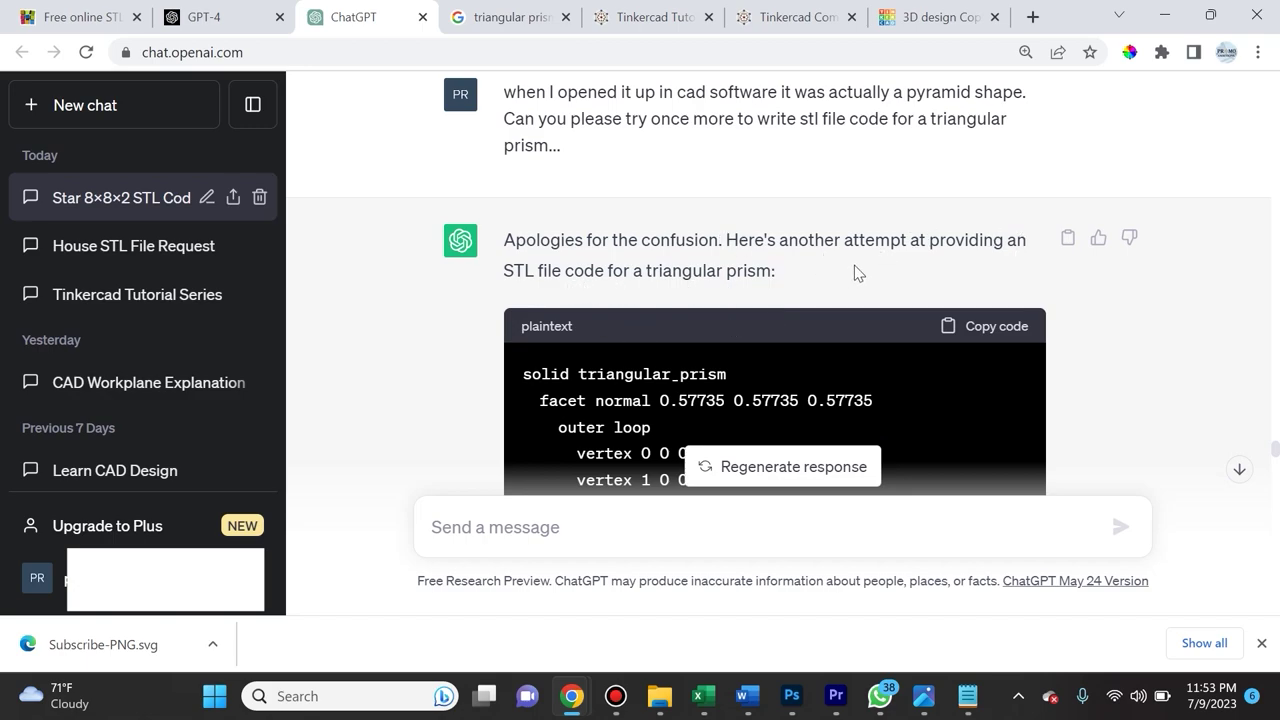
pyautogui.hotkey('ctrl', '1')
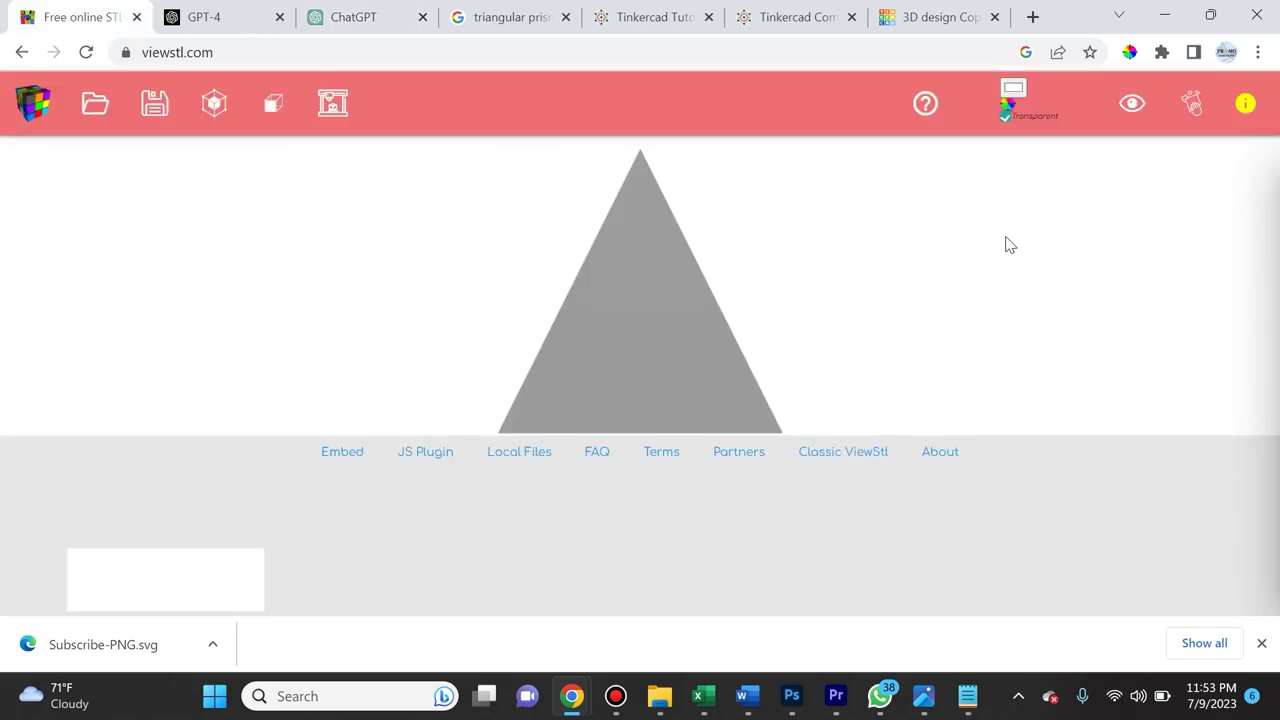
pyautogui.moveTo(1010, 240); pyautogui.dragTo(363, 12)
# Step: Read the ChatGPT exchange about the prism's two missing sides, and examine the model from that code in ViewSTL
pyautogui.click(360, 17)
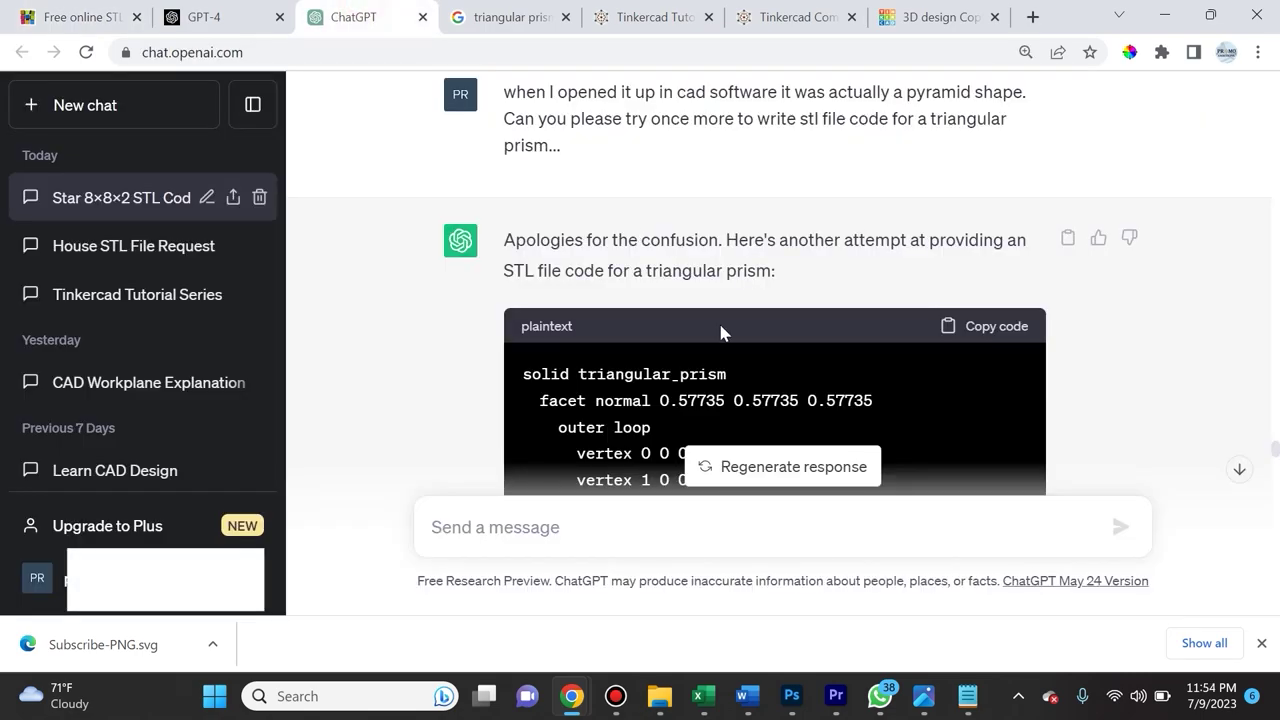
pyautogui.scroll(-5, 724, 343)
pyautogui.scroll(-4, 818, 374)
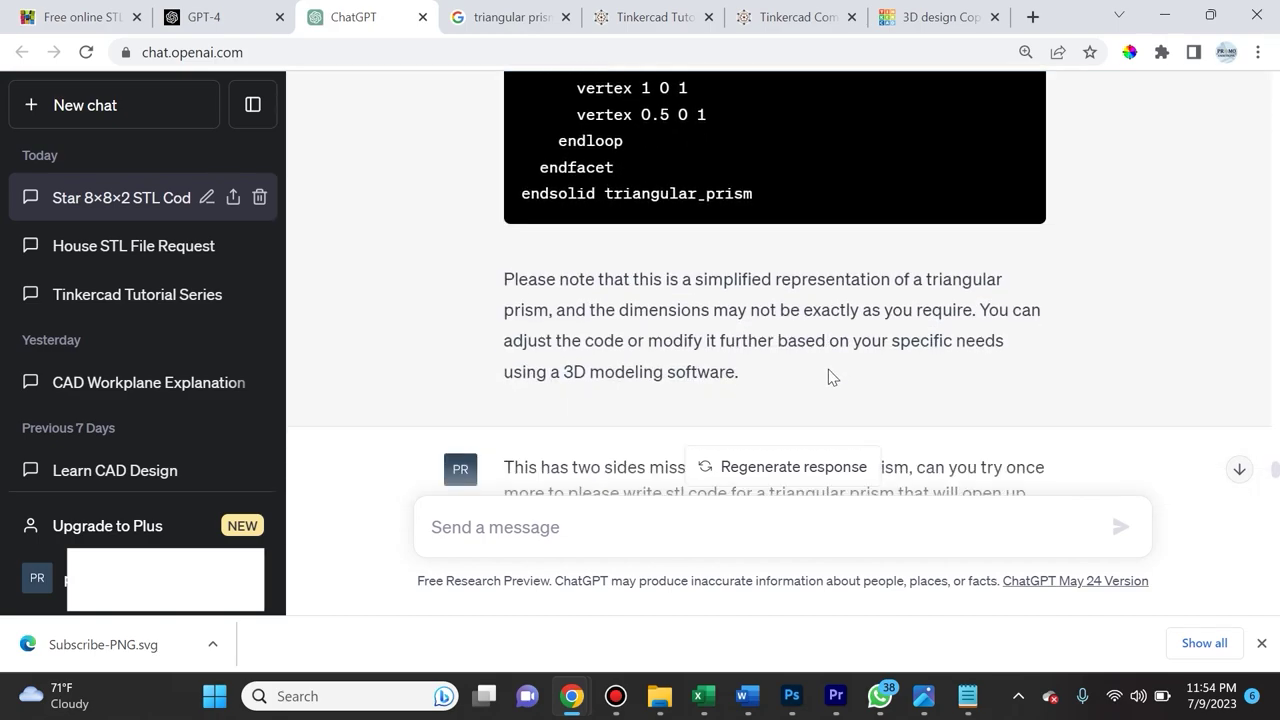
pyautogui.scroll(-3, 838, 370)
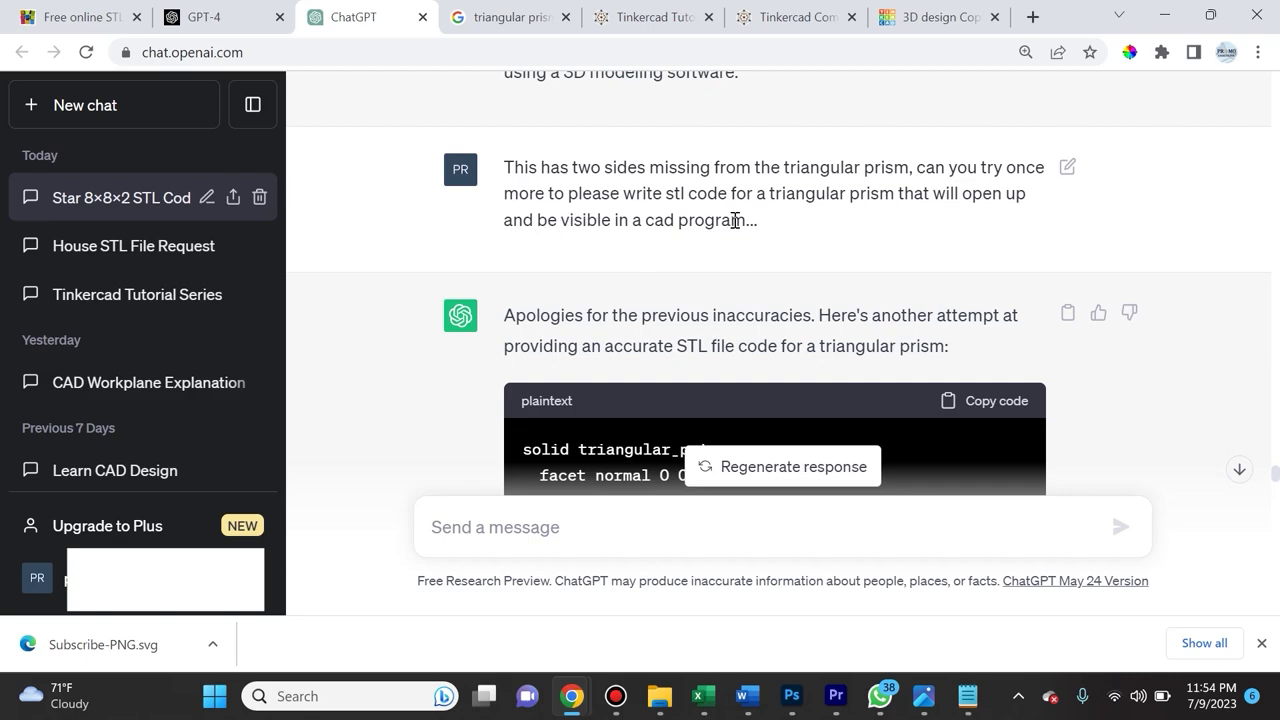
pyautogui.scroll(-2, 760, 210)
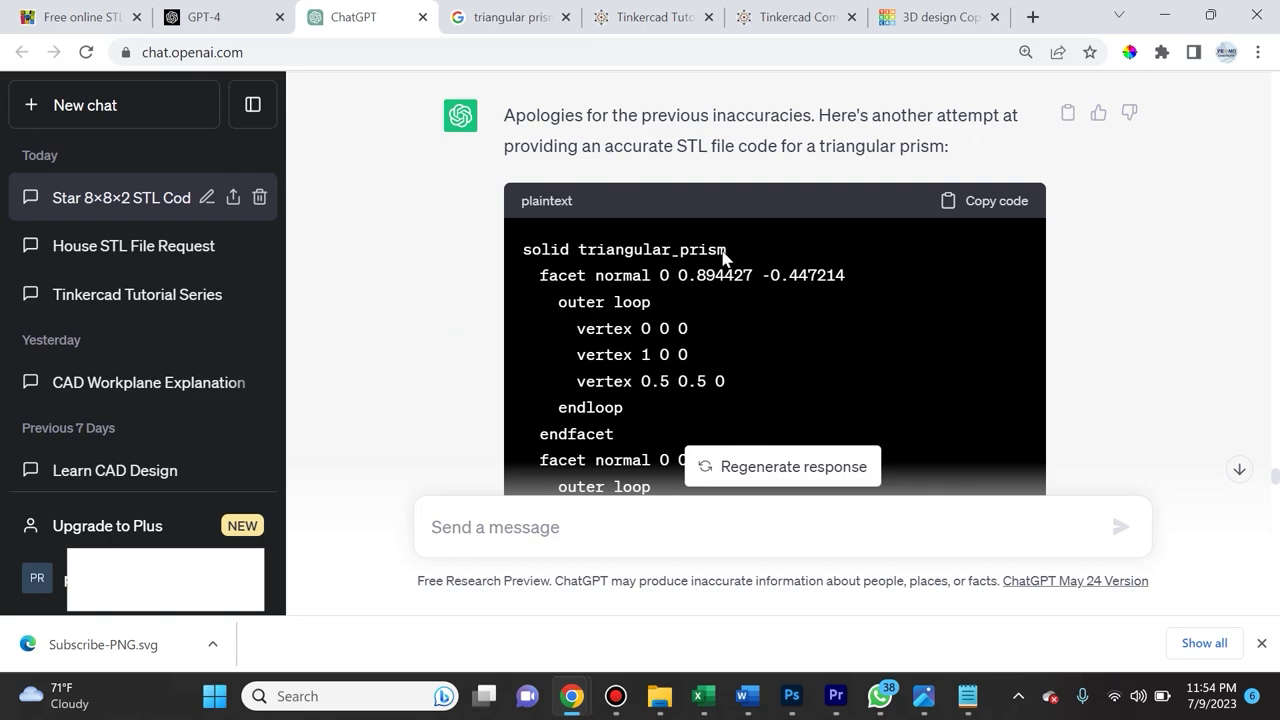
pyautogui.hotkey('ctrl', '1')
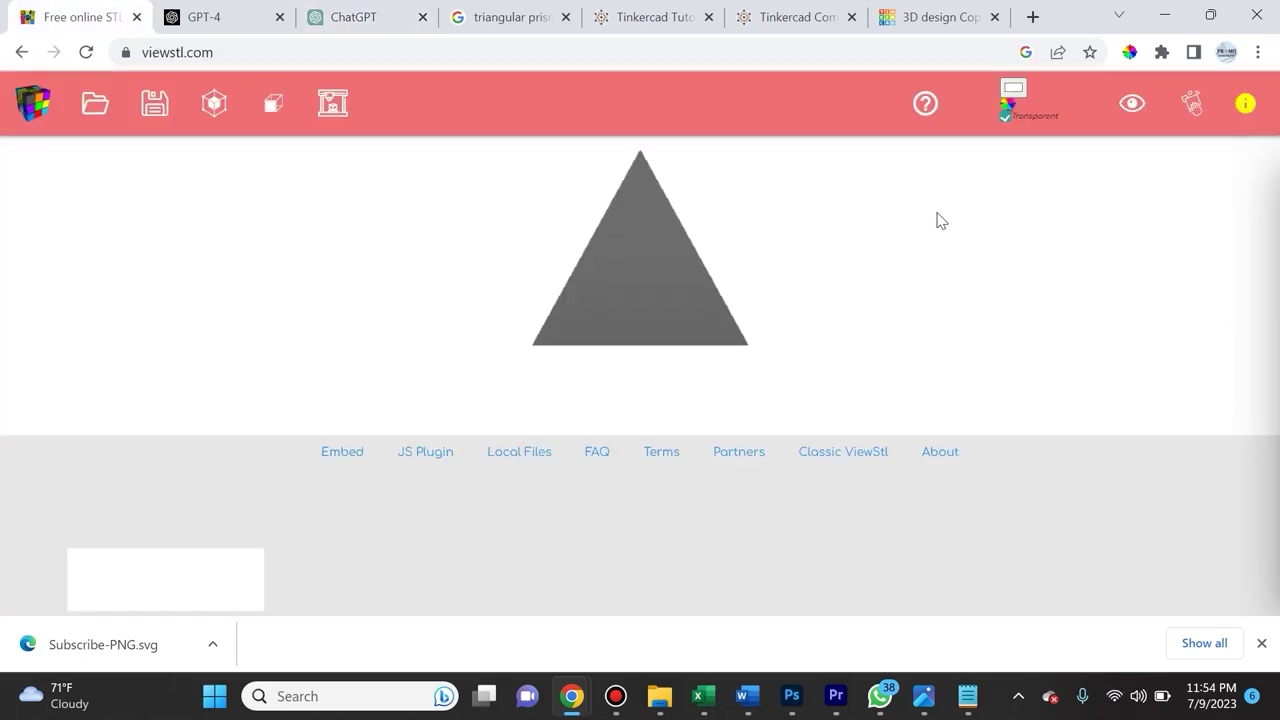
pyautogui.moveTo(938, 218)
pyautogui.mouseDown()
pyautogui.moveTo(766, 283)
pyautogui.moveTo(589, 297)
pyautogui.moveTo(539, 355)
pyautogui.moveTo(646, 400)
pyautogui.moveTo(921, 222)
pyautogui.mouseUp()
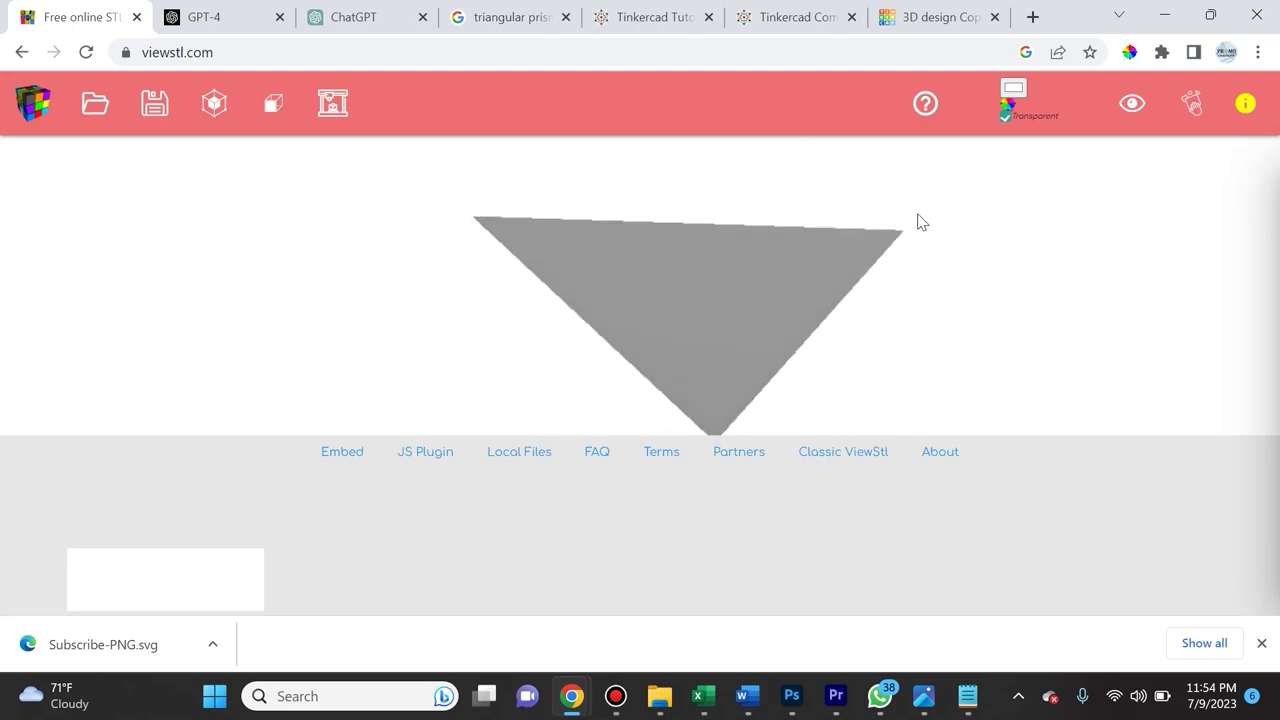
# Step: Read the ChatGPT request for a polyhedron with a triangular base and all visible sides, and examine its model in ViewSTL
pyautogui.click(364, 26)
pyautogui.scroll(-10, 712, 309)
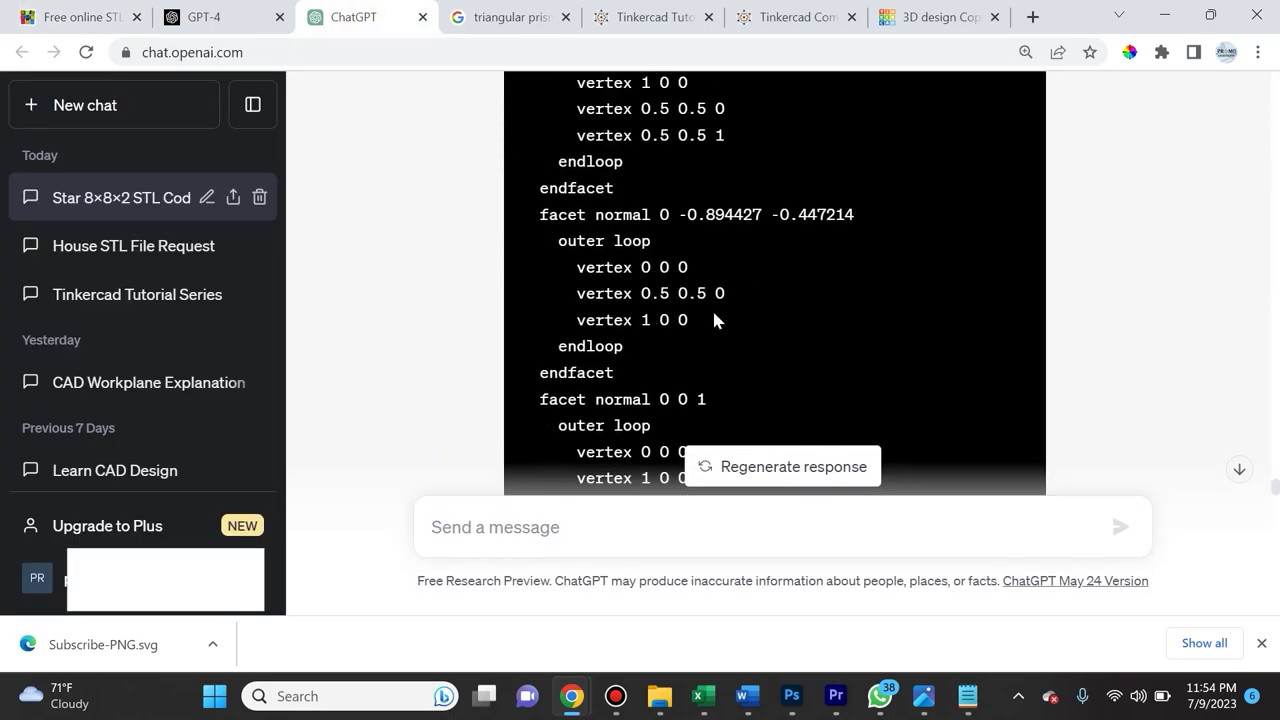
pyautogui.scroll(10, 621, 341)
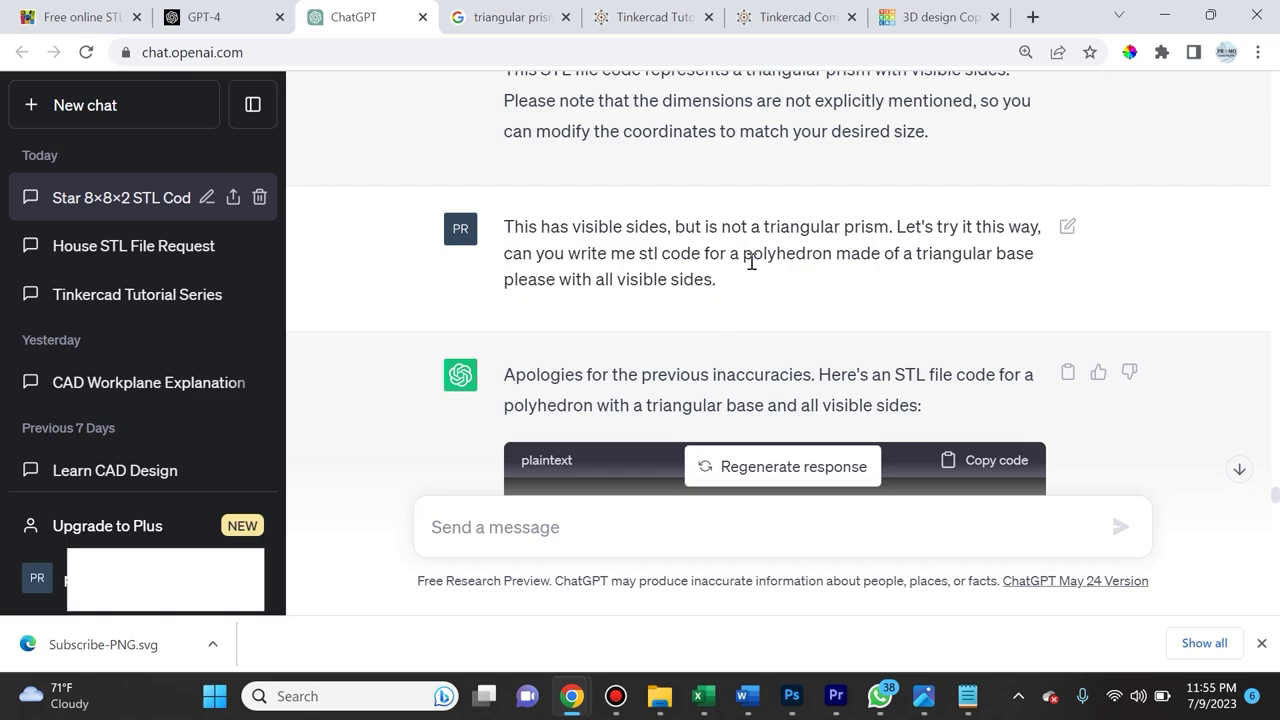
pyautogui.moveTo(743, 258); pyautogui.dragTo(1034, 255)
pyautogui.click(948, 278)
pyautogui.scroll(-4, 897, 282)
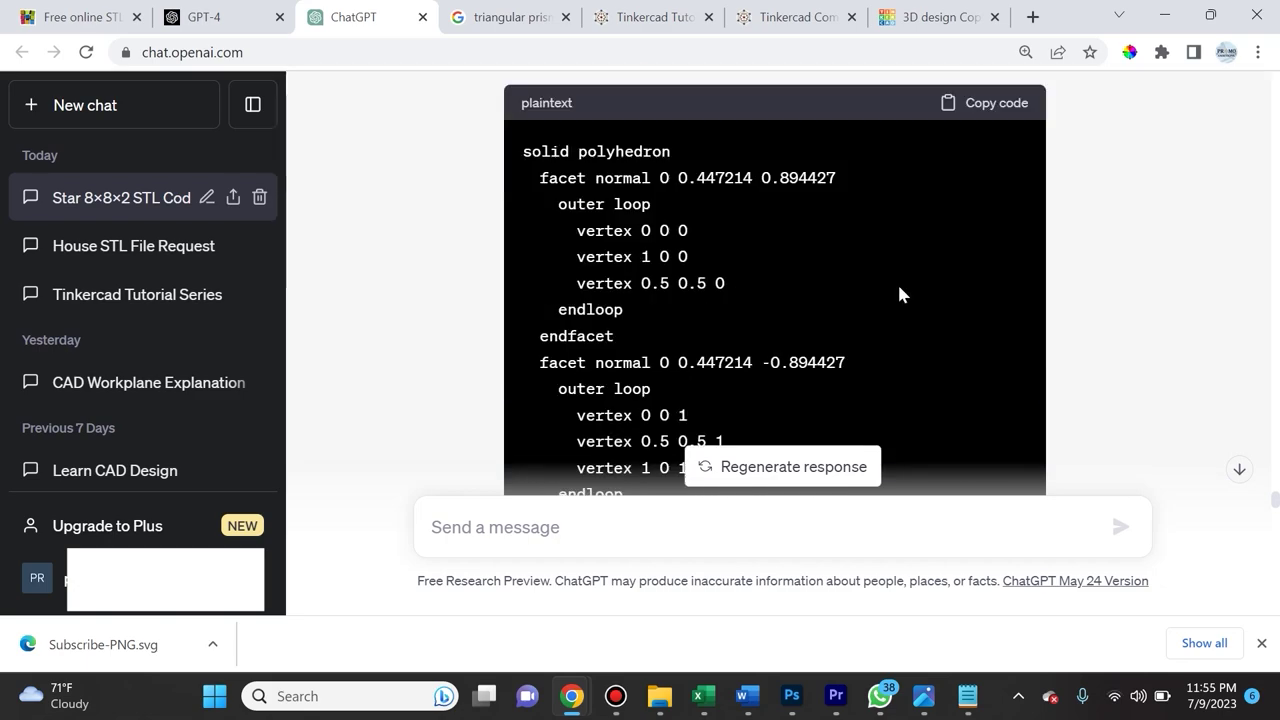
pyautogui.hotkey('ctrl', '1')
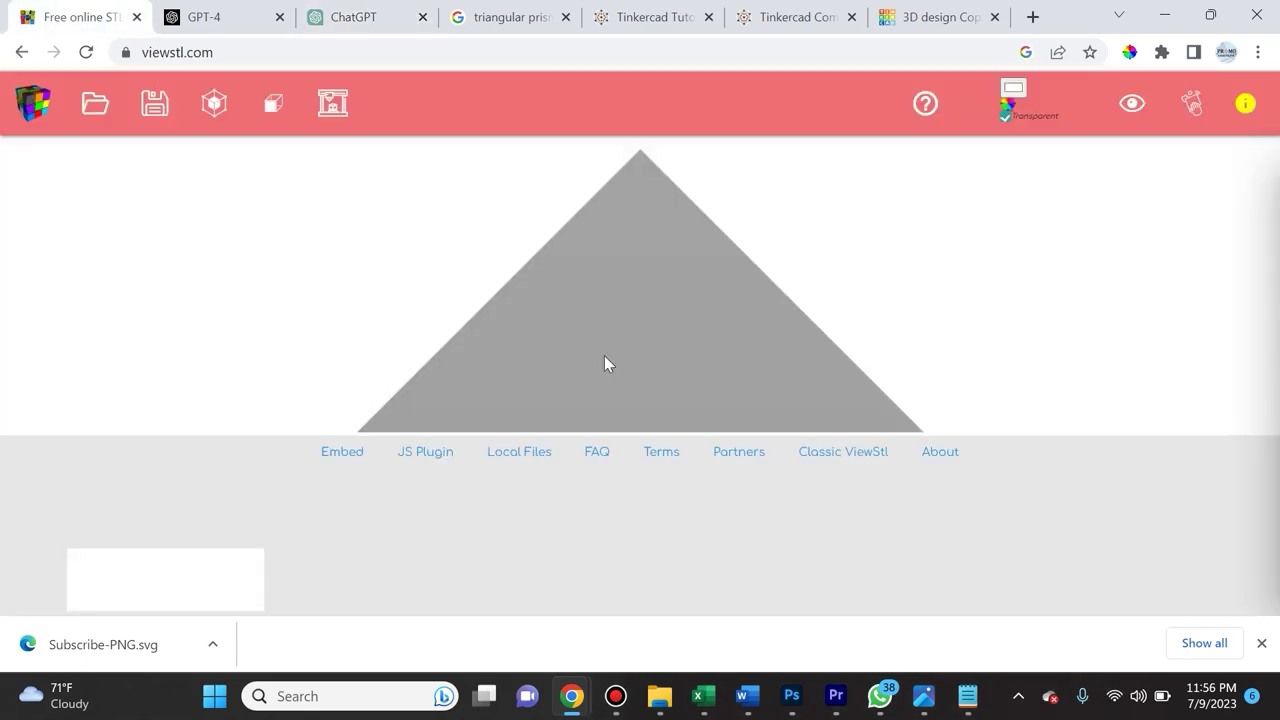
pyautogui.moveTo(1090, 290); pyautogui.dragTo(470, 155)
# Step: Read the ChatGPT request for two triangular bases and three rectangular sides, and look through the STL code in the reply
pyautogui.click(354, 17)
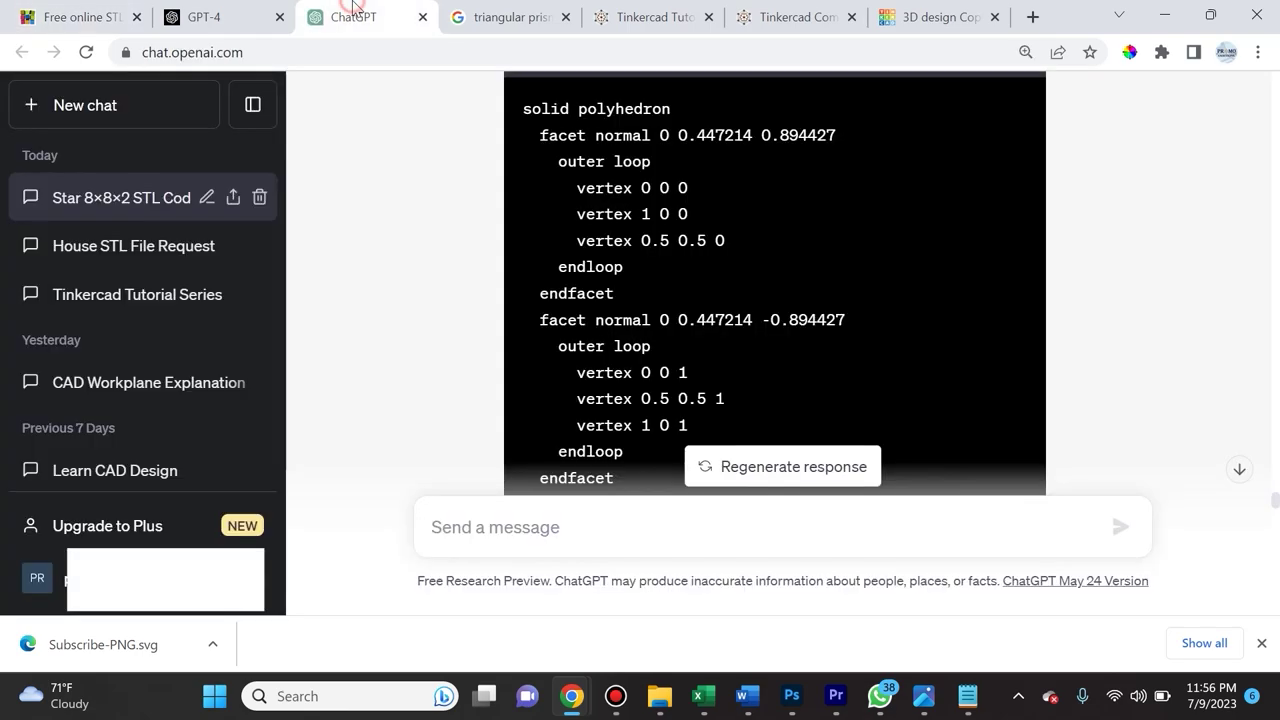
pyautogui.scroll(5, 486, 288)
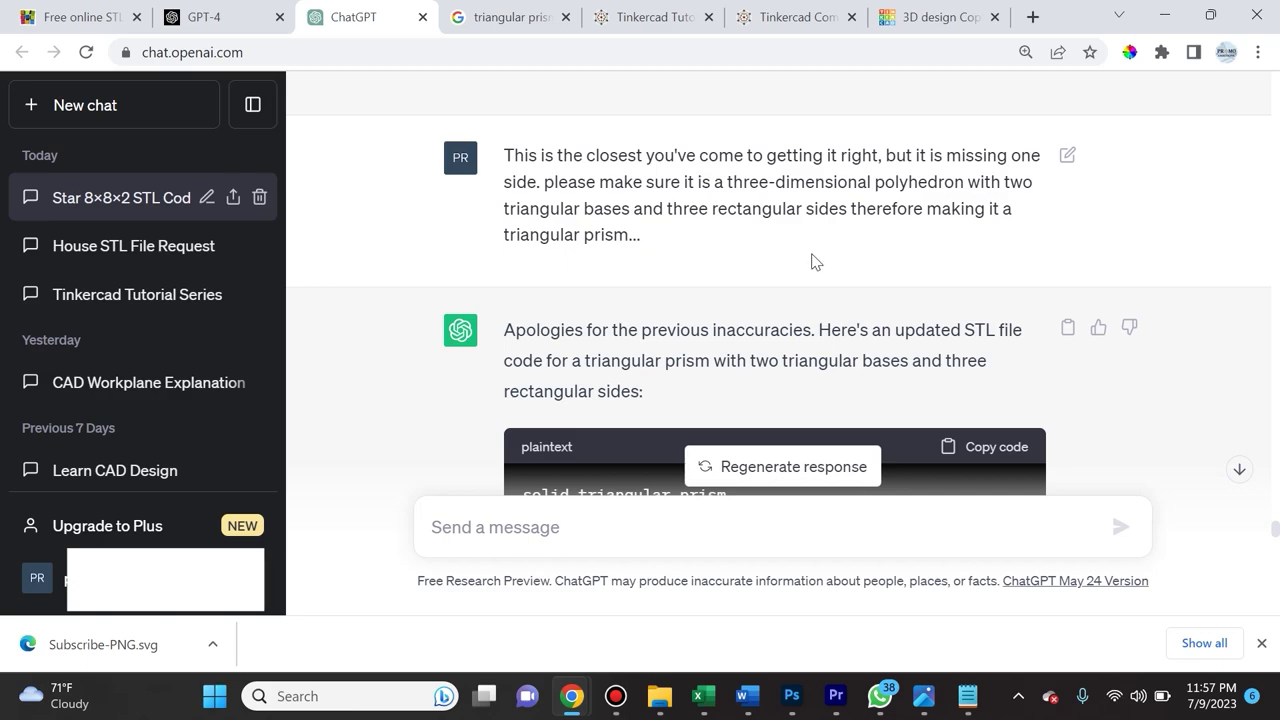
pyautogui.scroll(-2, 812, 261)
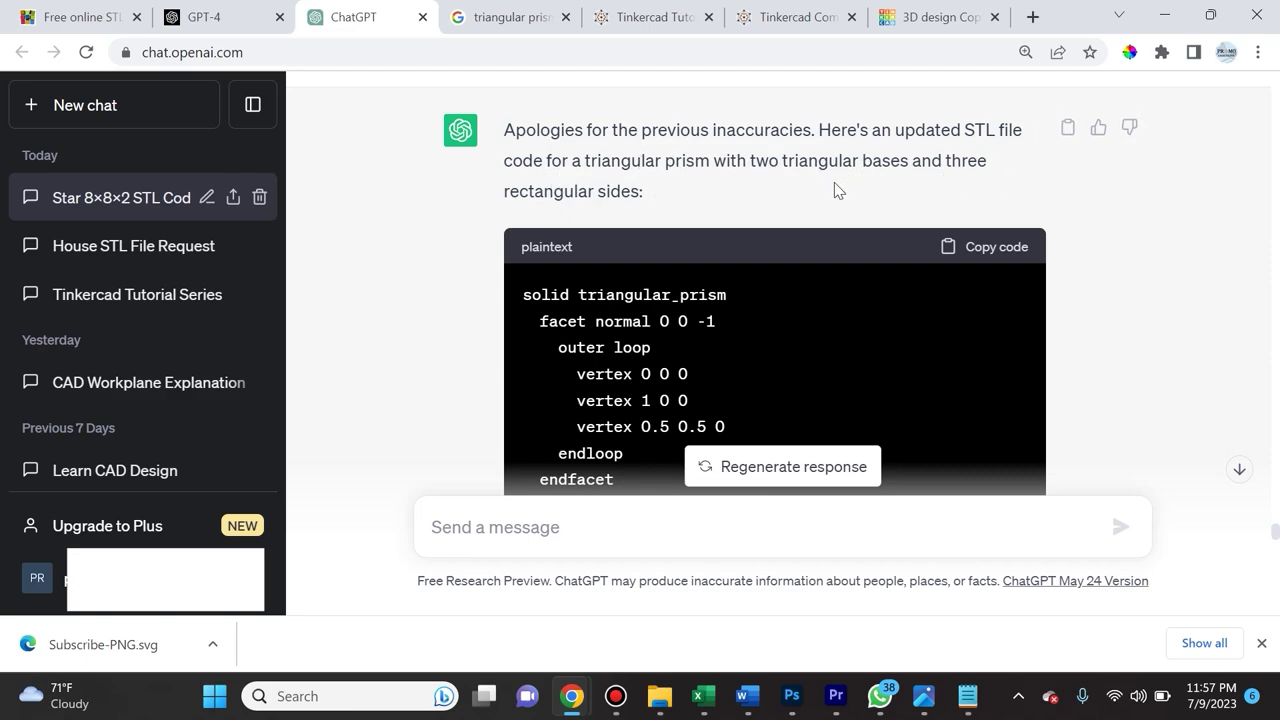
pyautogui.scroll(-9, 837, 194)
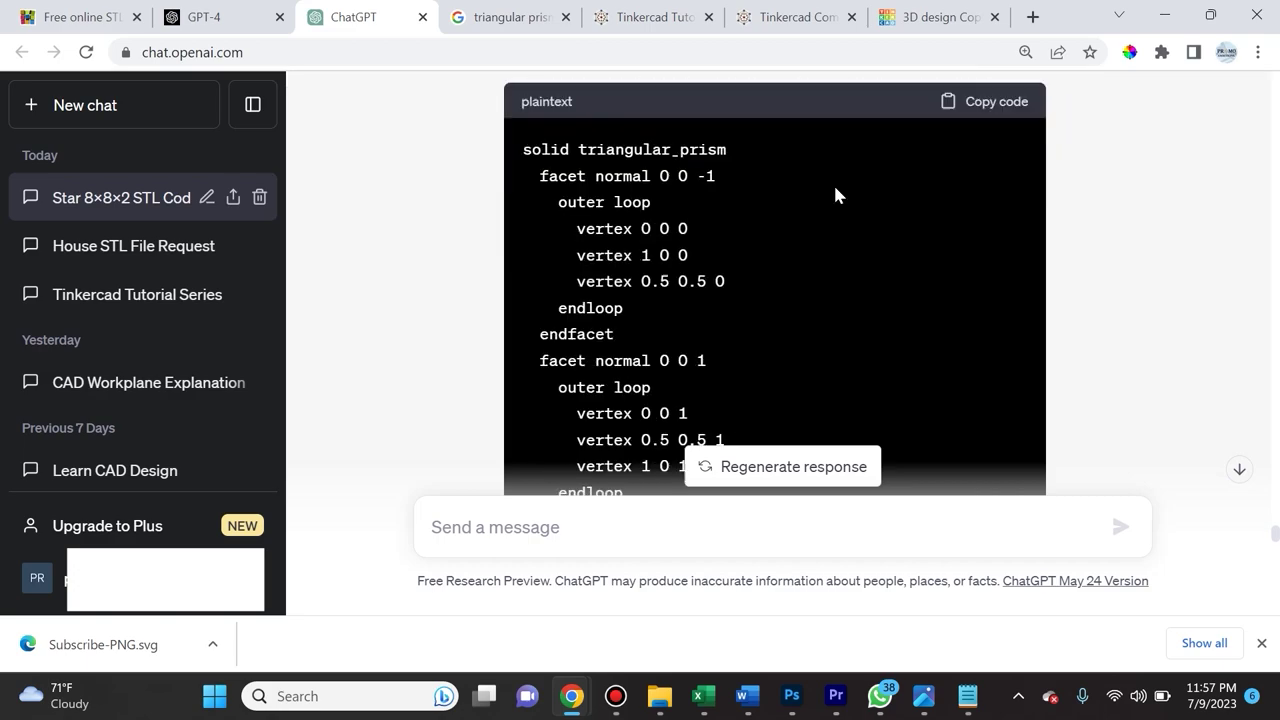
pyautogui.scroll(-4, 836, 194)
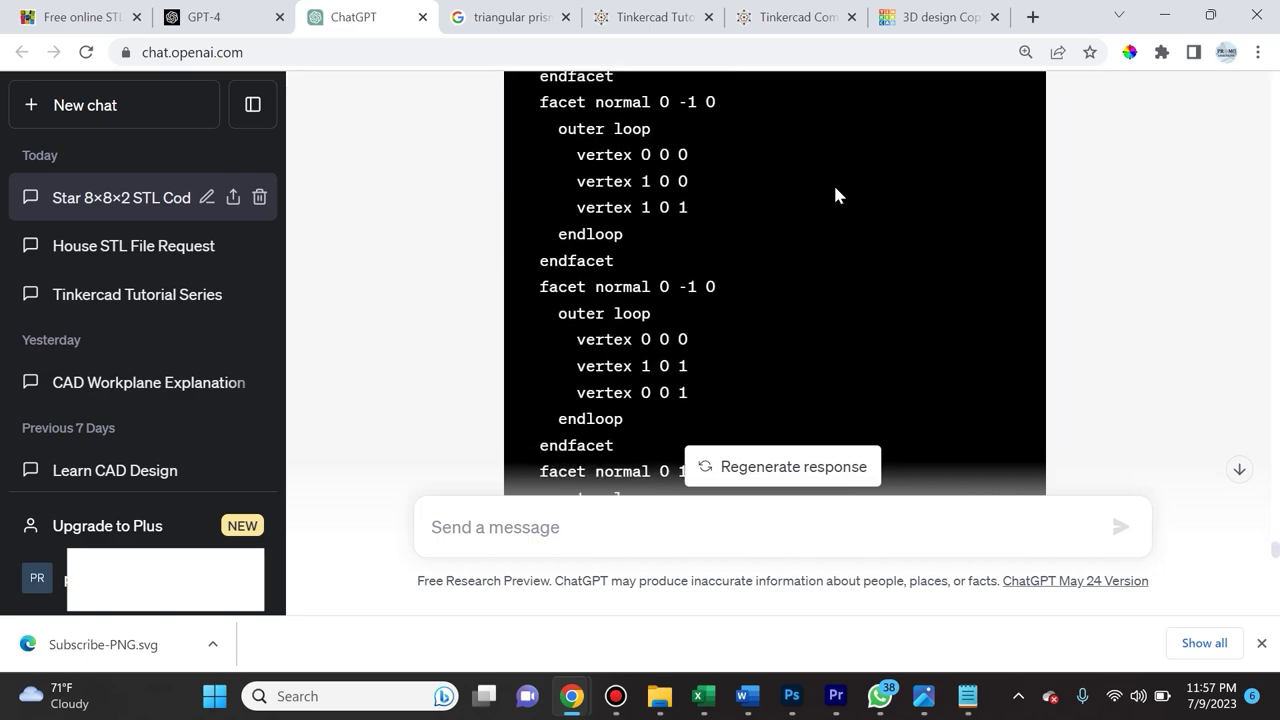
pyautogui.scroll(-6, 1039, 297)
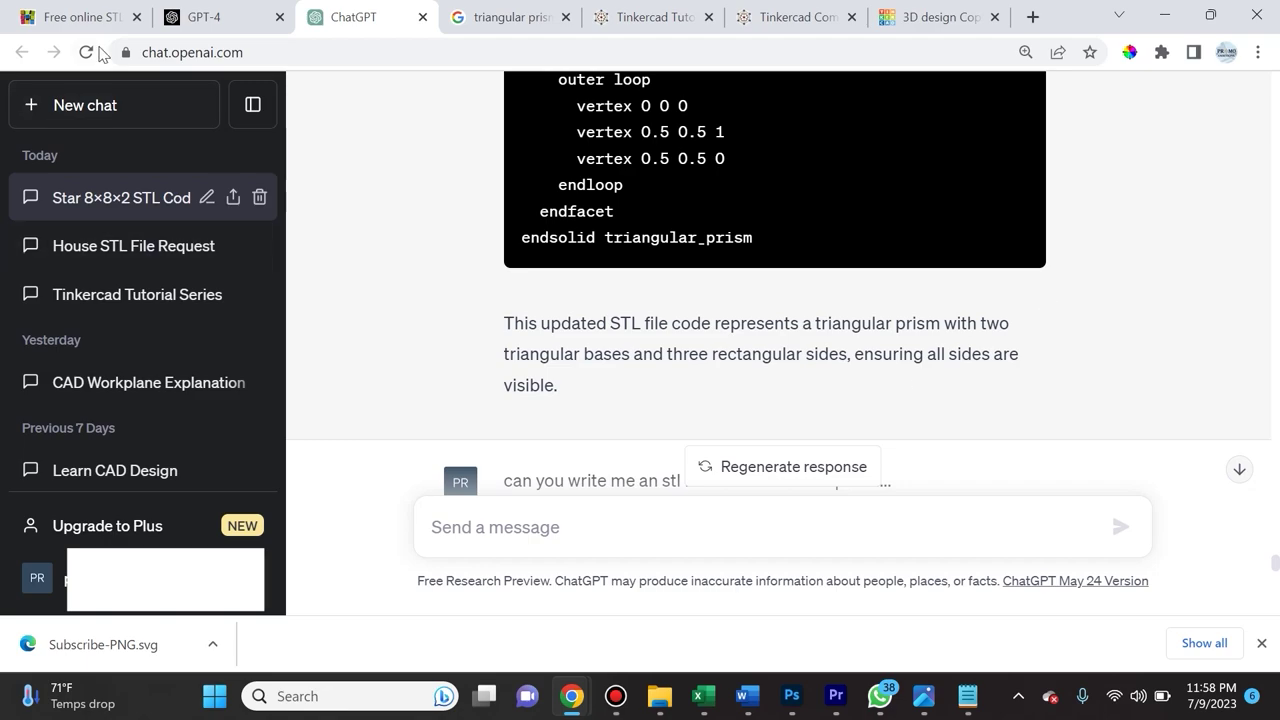
# Step: Examine the updated triangular prism from several angles in ViewSTL, with a brief look at the OpenAI GPT-4 page
pyautogui.click(92, 10)
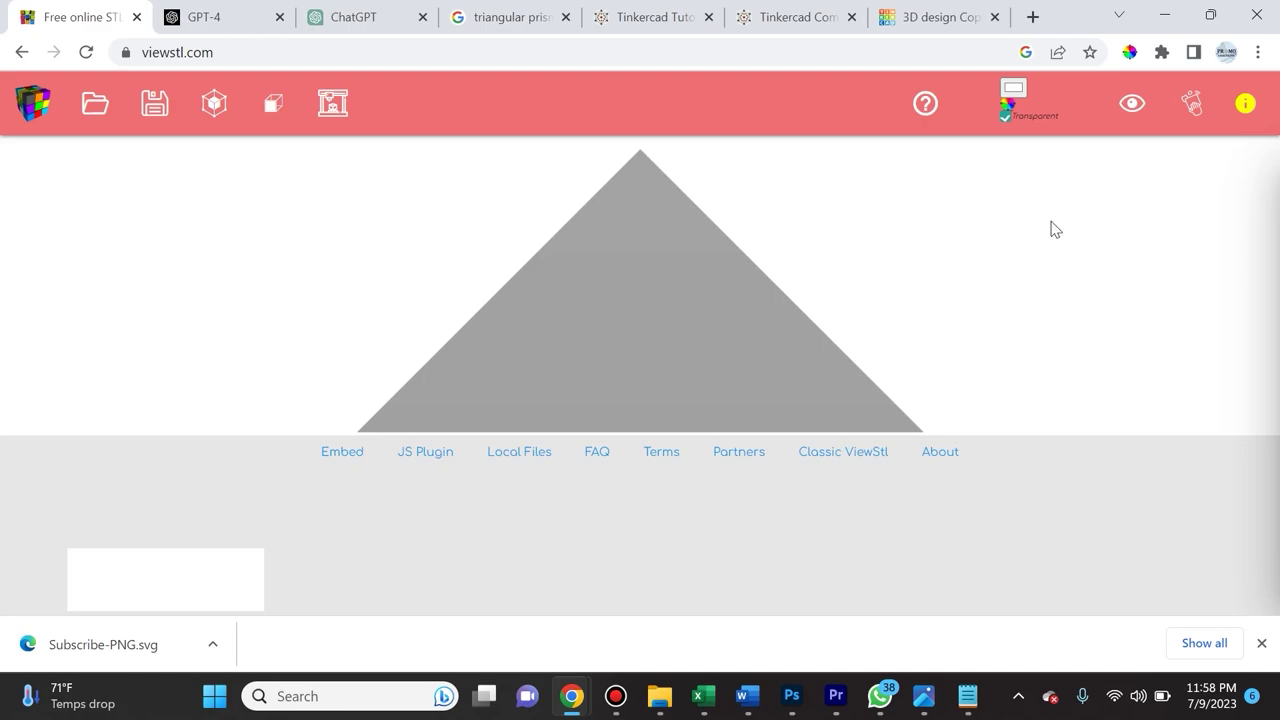
pyautogui.moveTo(1119, 247); pyautogui.dragTo(262, 246)
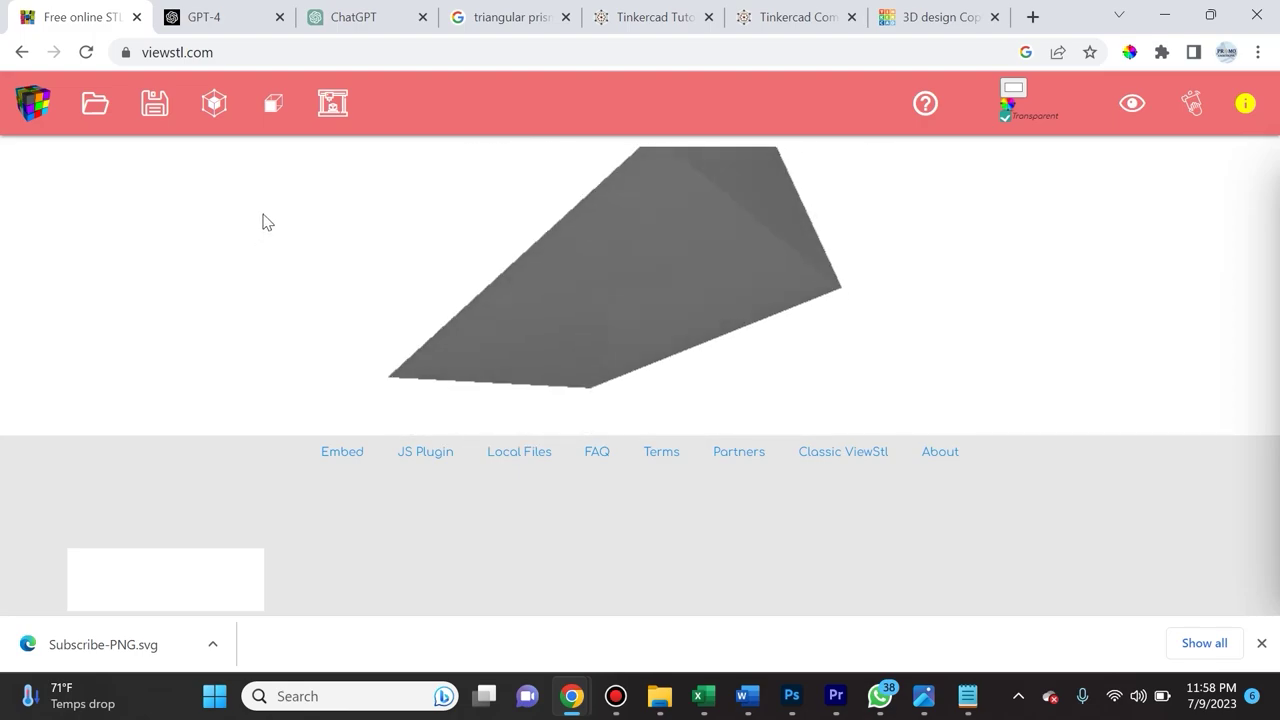
pyautogui.click(205, 17)
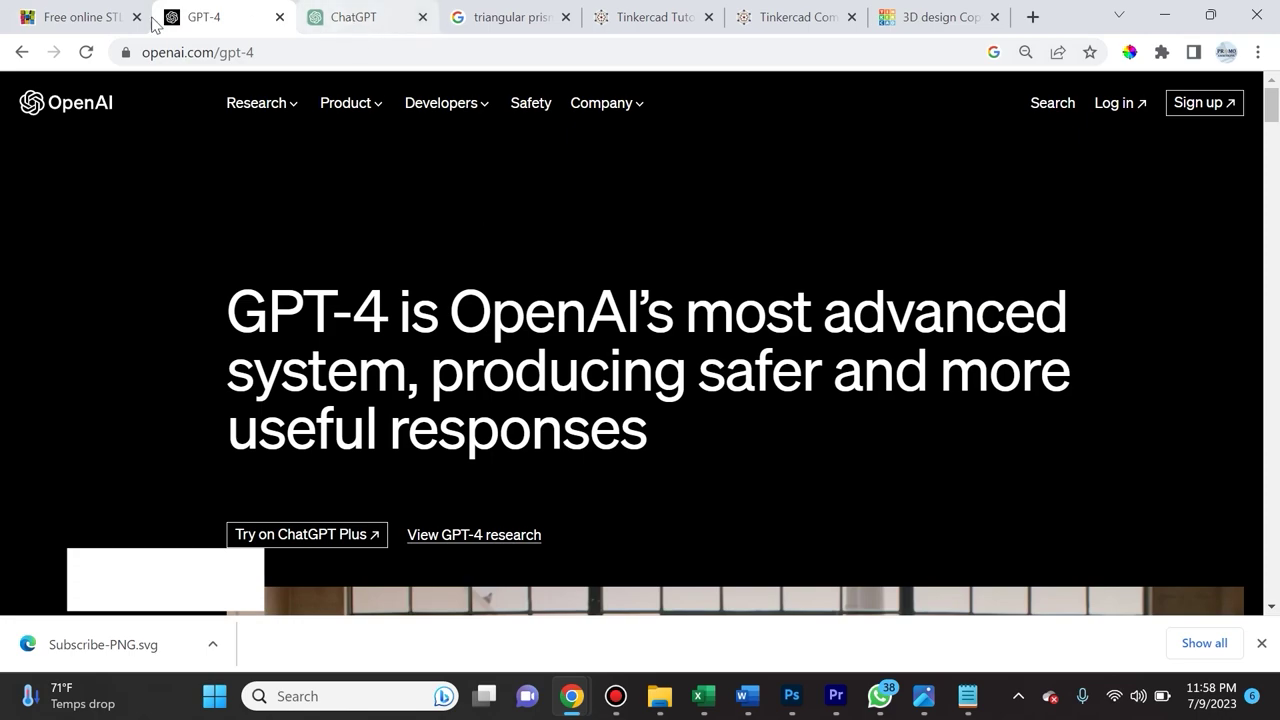
pyautogui.click(90, 18)
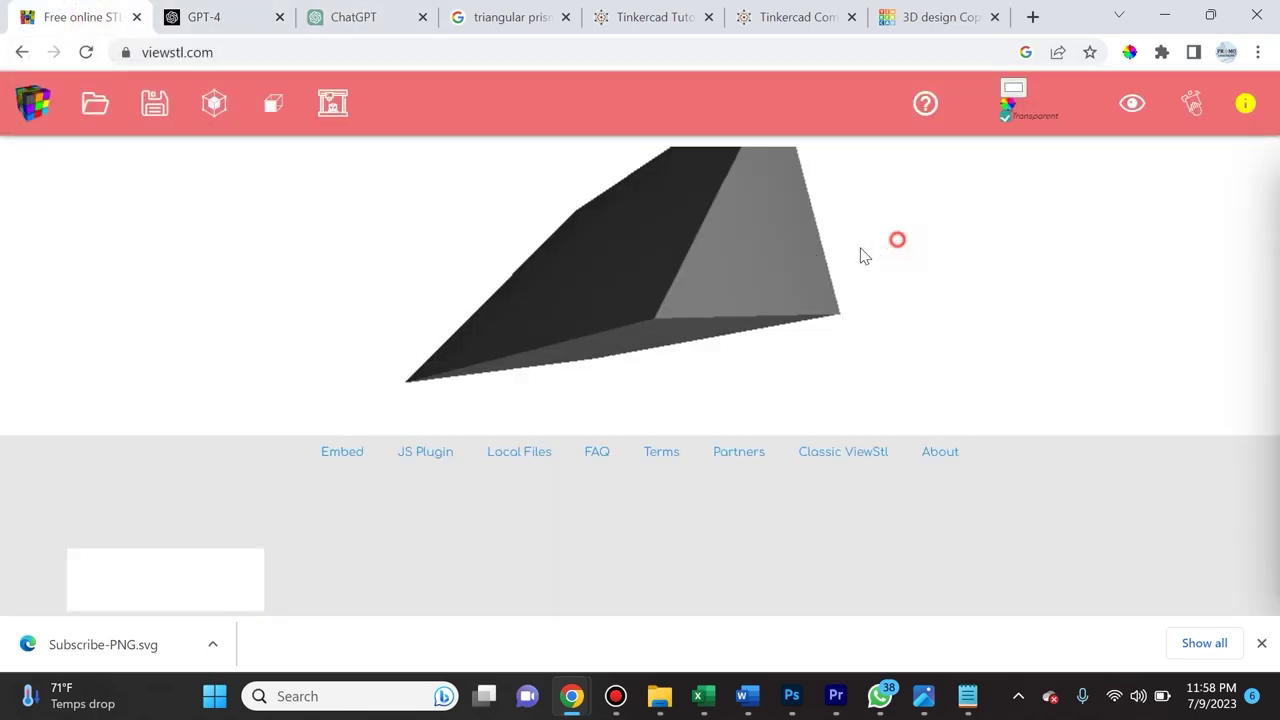
pyautogui.moveTo(897, 240); pyautogui.dragTo(1046, 451)
# Step: Upvote the prism reply, commenting "After failed attempts, chat gpt provided me with a perfect triangular prism stl file and I was able to upload it to CAD"
pyautogui.hotkey('ctrl', '3')
pyautogui.scroll(15, 1049, 377)
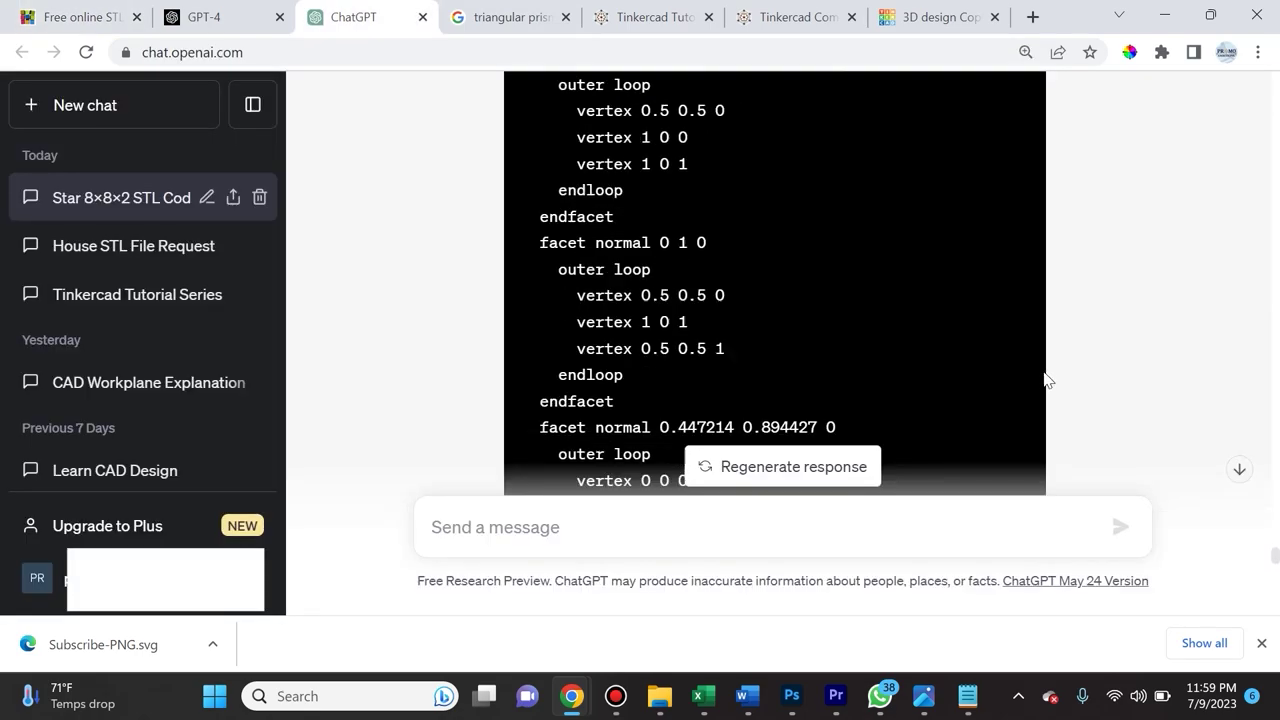
pyautogui.scroll(3, 1056, 380)
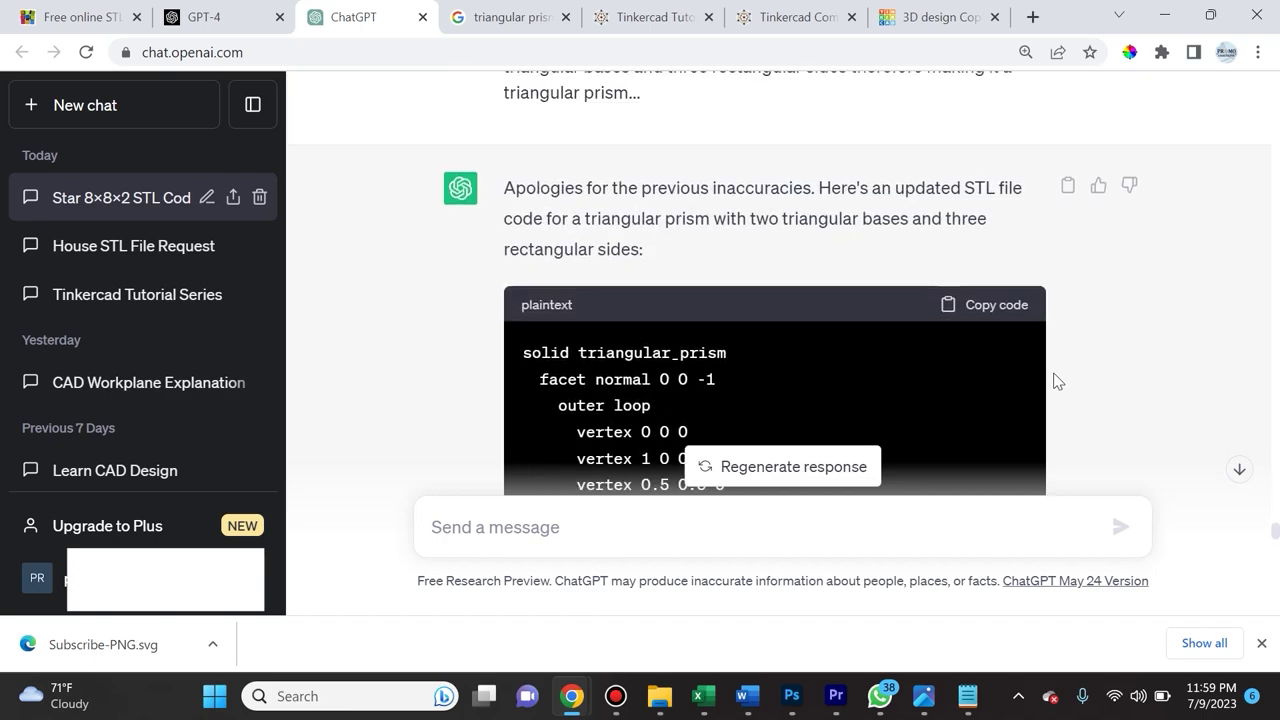
pyautogui.click(1099, 228)
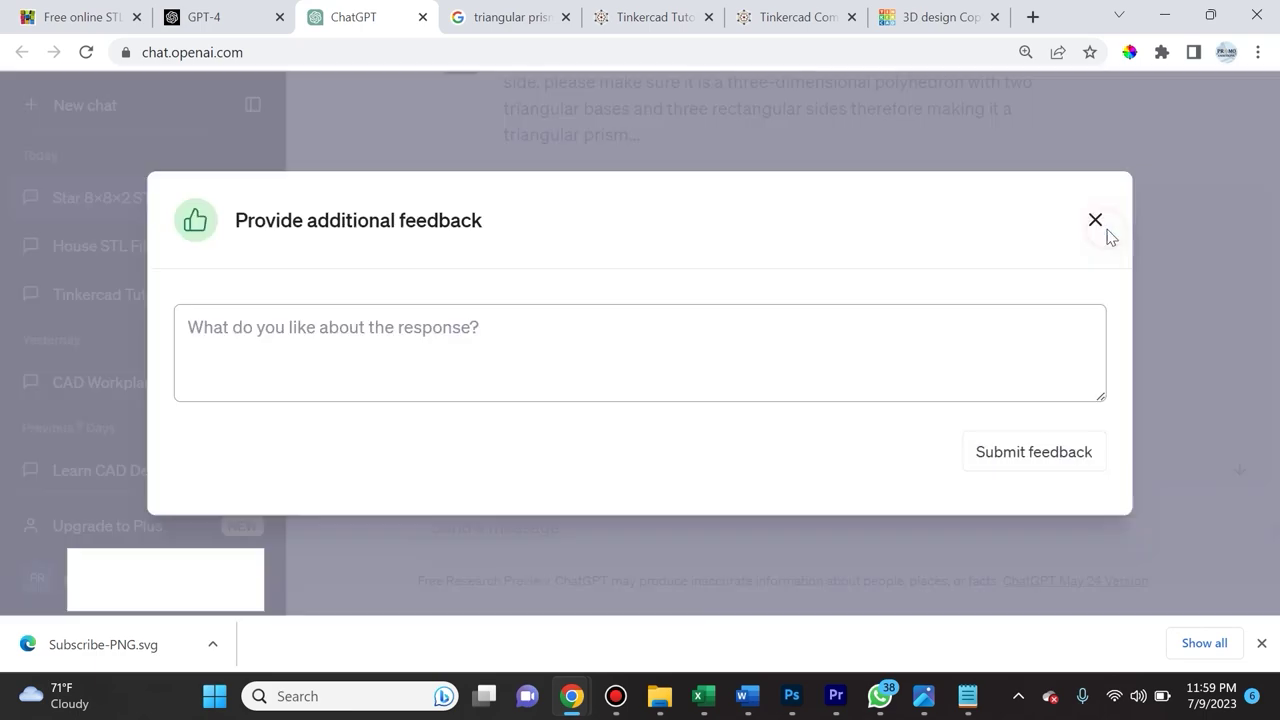
pyautogui.click(538, 365)
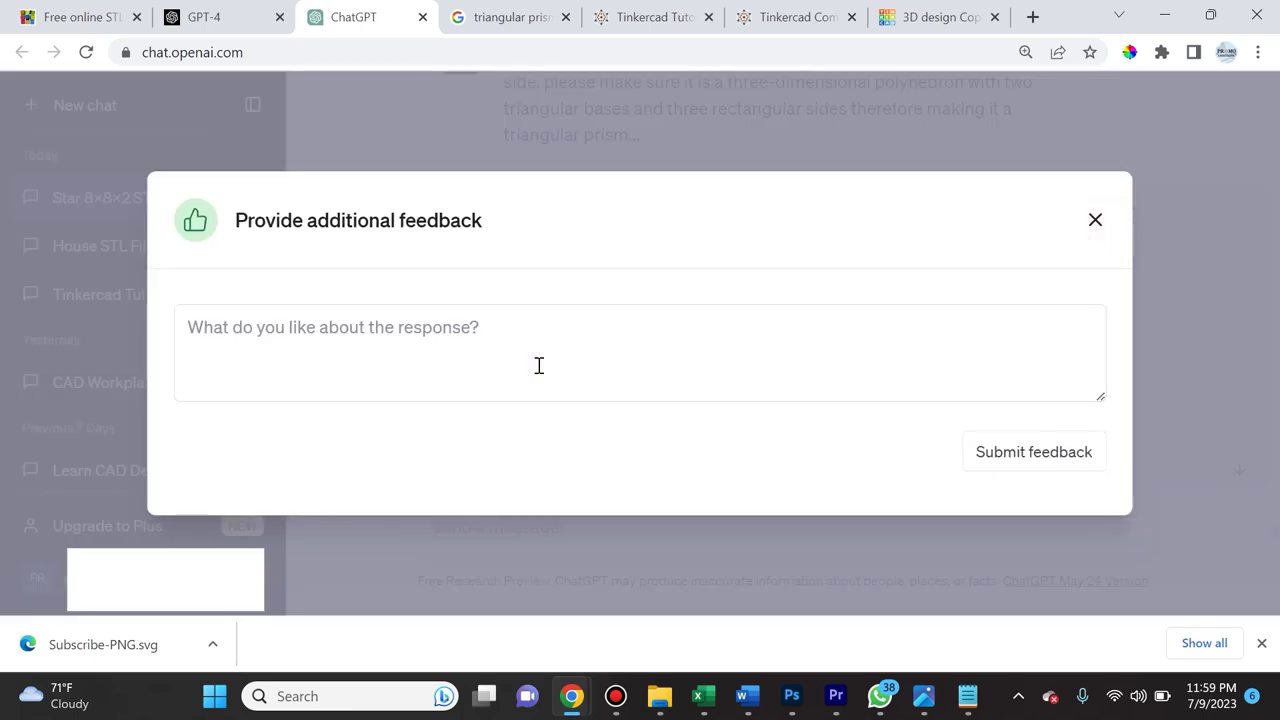
pyautogui.write('After failed attempts, chat gpt  provided me with a perfect triangular prism stl file and I was able to upload it to CAD software and further design')
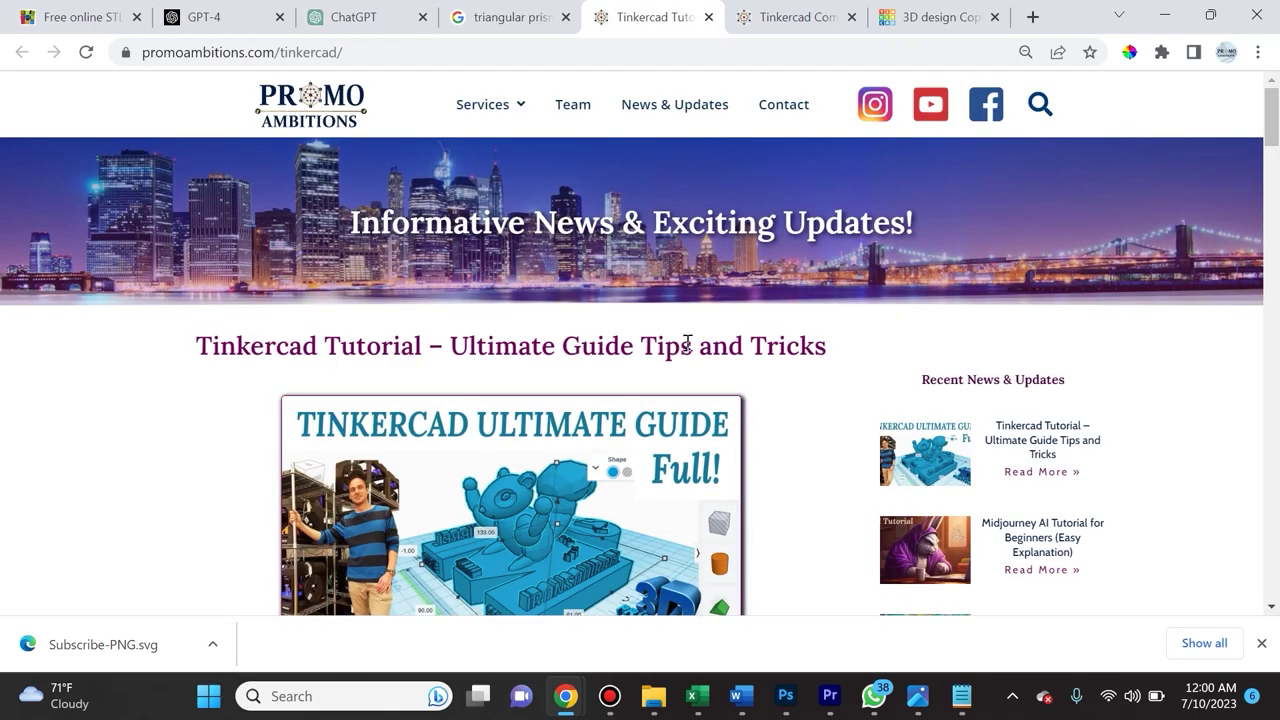
# Step: Look through the Promo Ambitions Tinkercad tutorial page, examining the video series and the topic descriptions of its parts
pyautogui.scroll(-2, 692, 372)
pyautogui.scroll(-6, 695, 368)
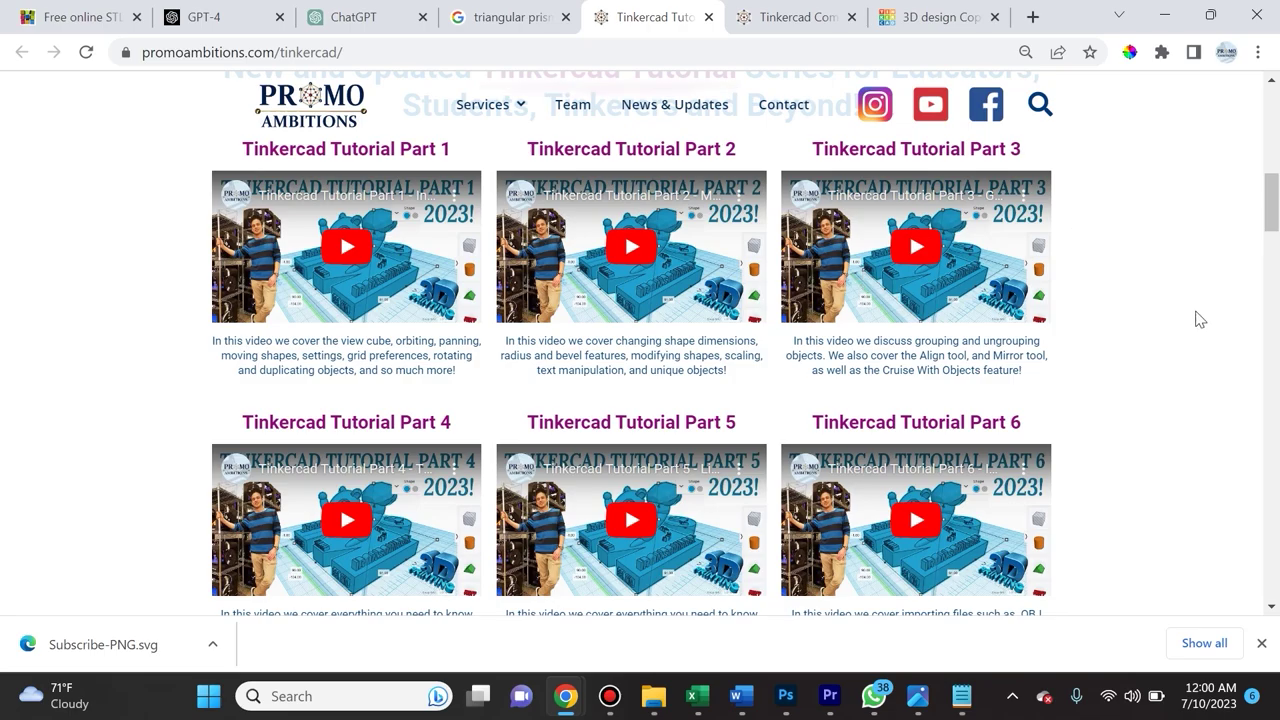
pyautogui.scroll(-2, 1194, 321)
pyautogui.scroll(2, 465, 430)
pyautogui.scroll(1, 465, 430)
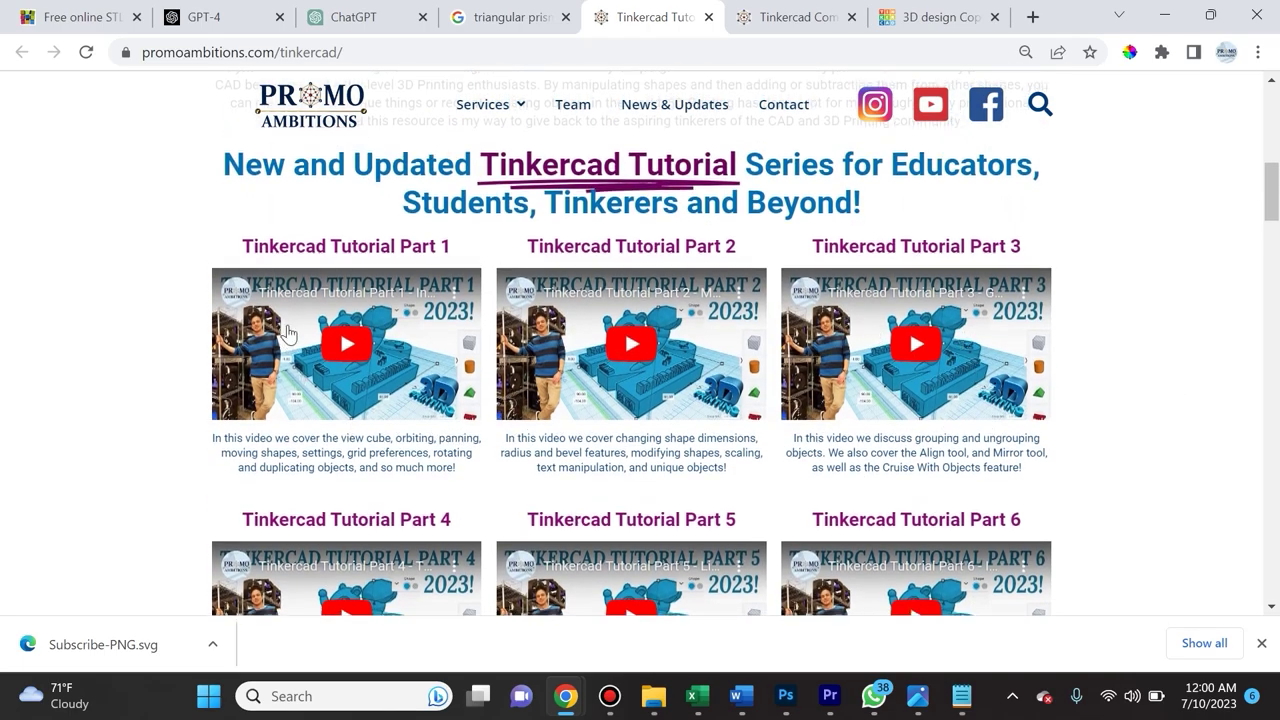
pyautogui.scroll(-3, 340, 360)
pyautogui.scroll(2, 395, 365)
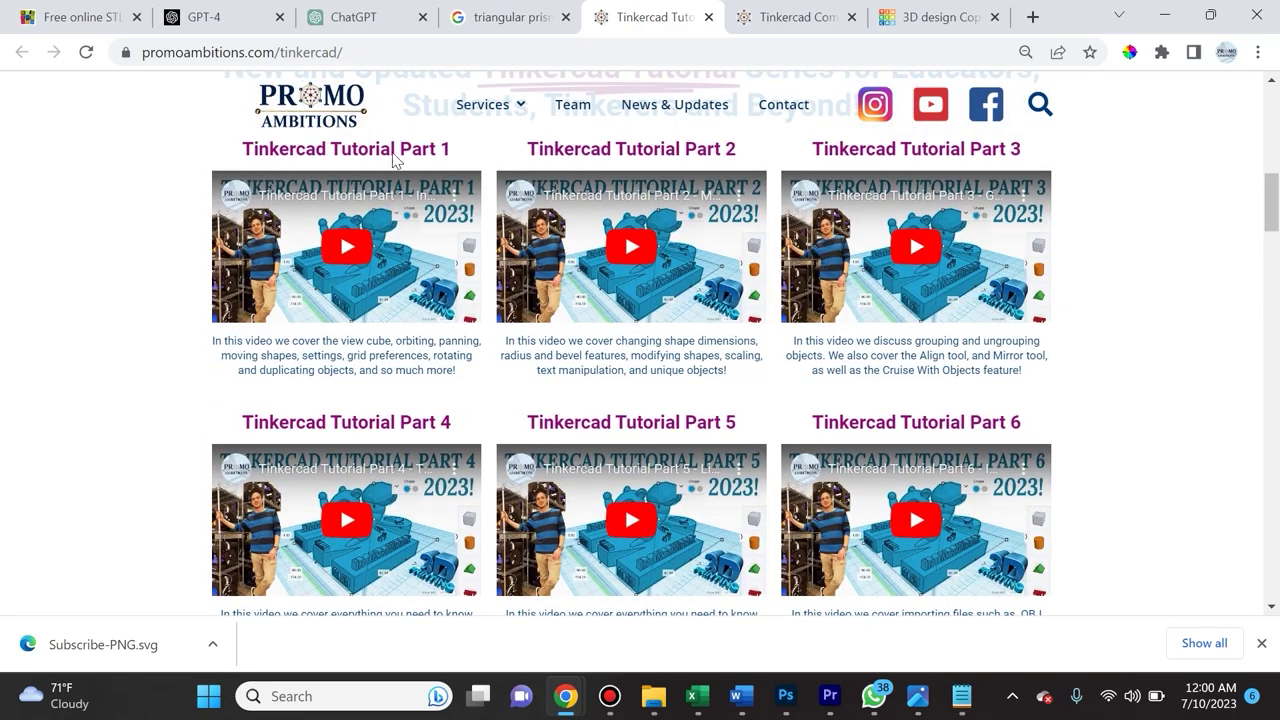
# Step: Open the Tinkercad competency exercises page and read through the assessments and example images that accompany the tutorial parts
pyautogui.click(820, 24)
pyautogui.scroll(-5, 450, 427)
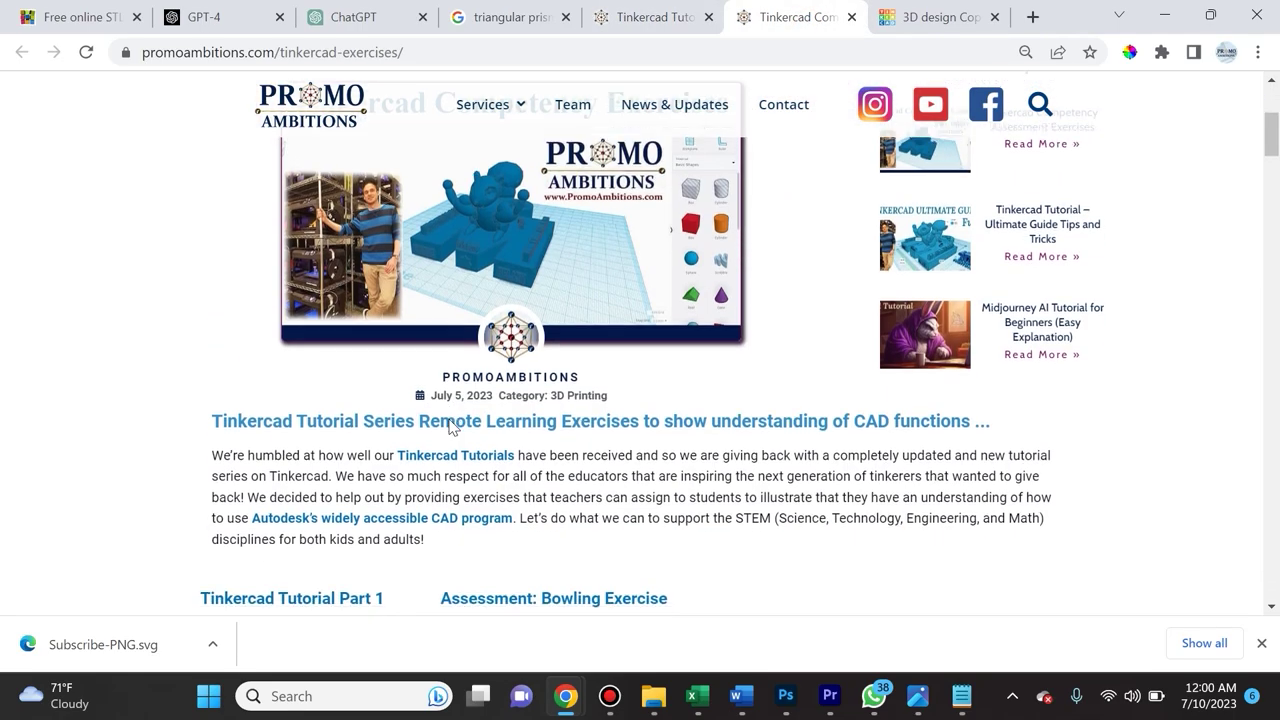
pyautogui.scroll(-6, 450, 427)
pyautogui.scroll(-11, 450, 427)
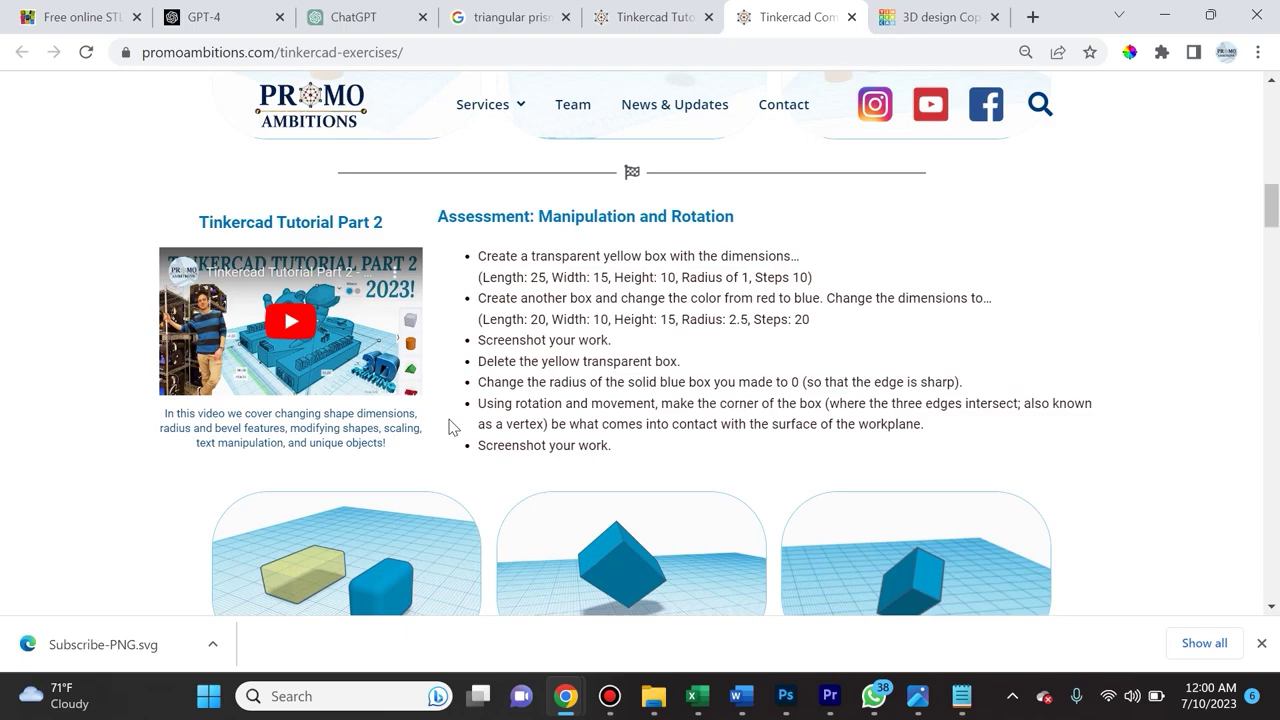
pyautogui.scroll(-10, 450, 427)
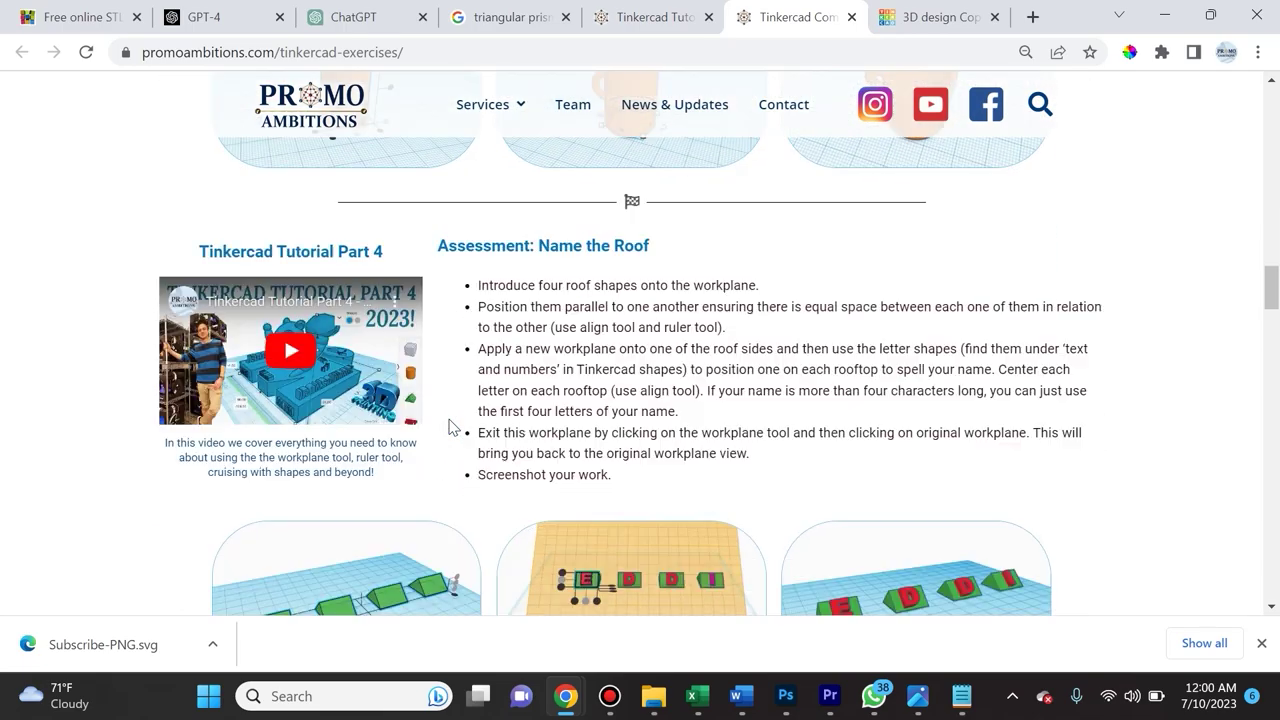
pyautogui.scroll(-5, 450, 427)
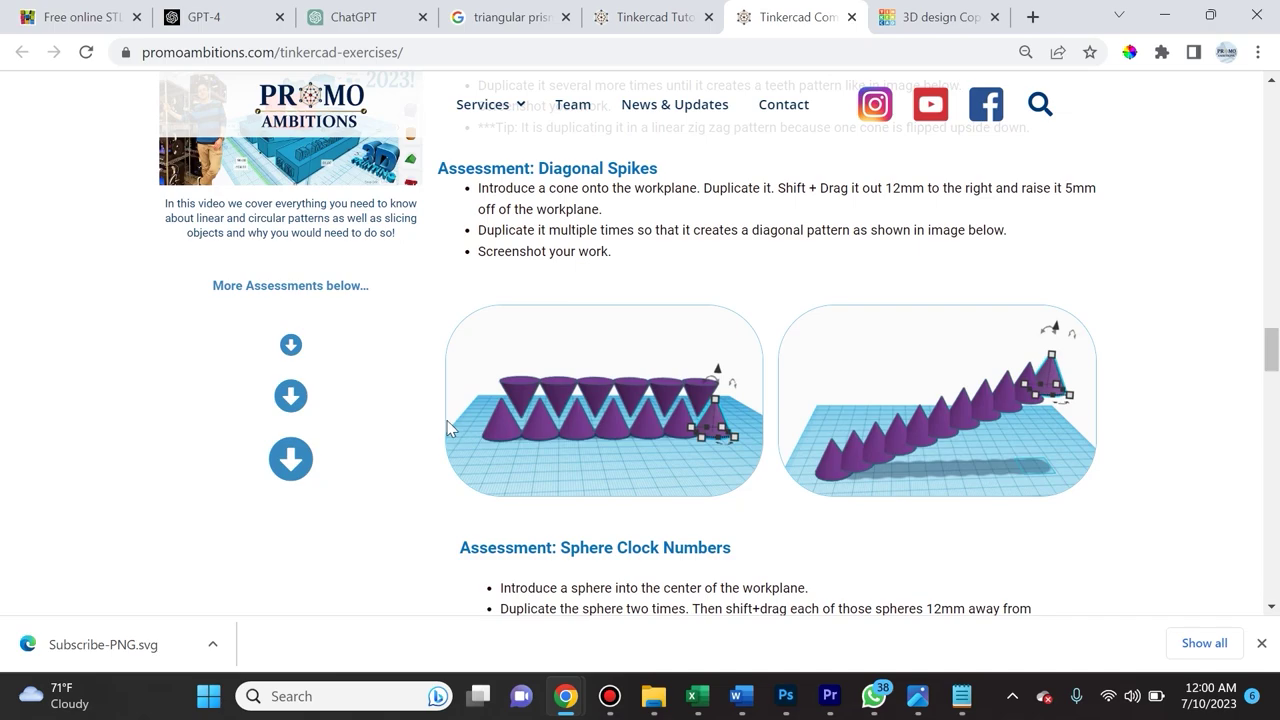
pyautogui.scroll(3, 446, 427)
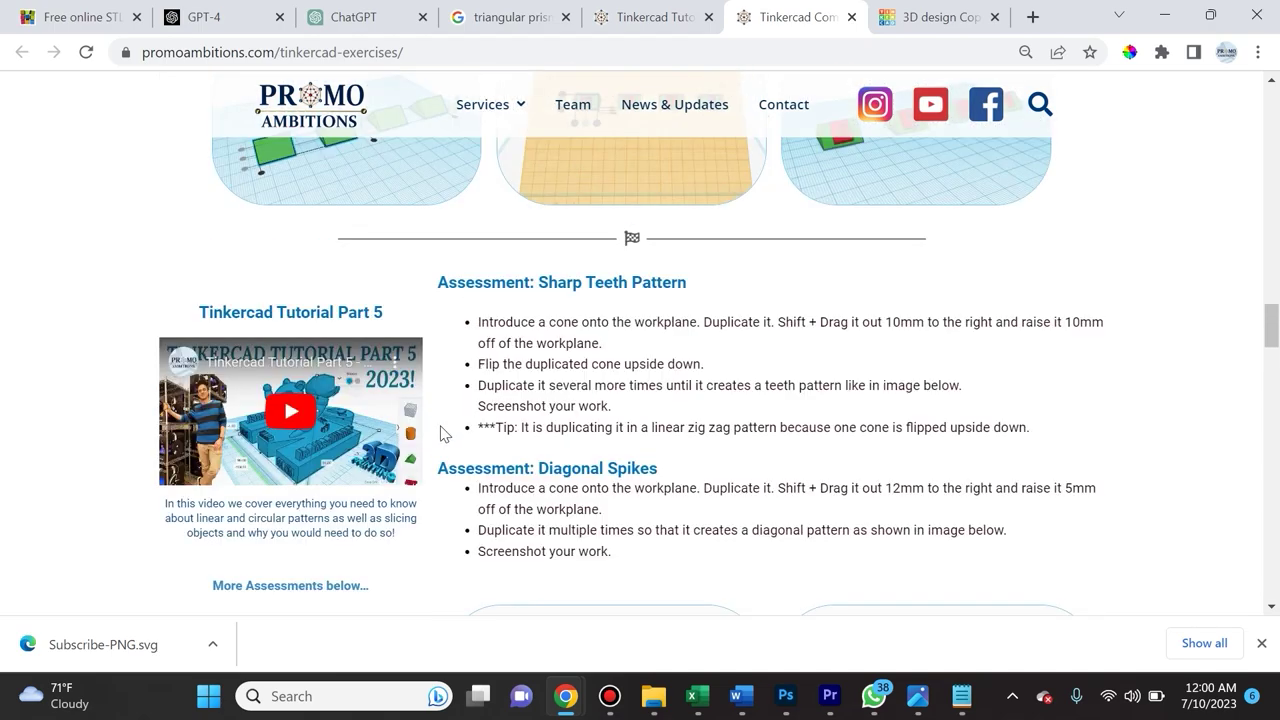
pyautogui.scroll(-8, 442, 431)
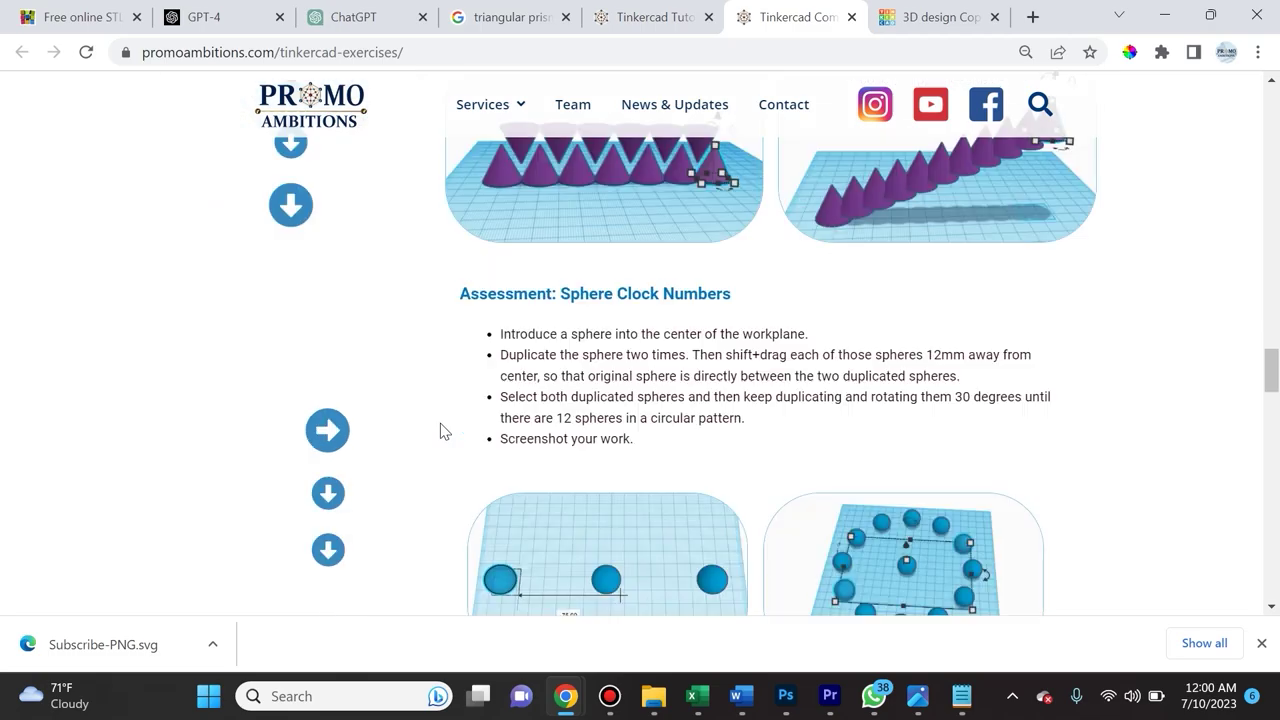
pyautogui.scroll(-3, 444, 428)
pyautogui.scroll(12, 444, 428)
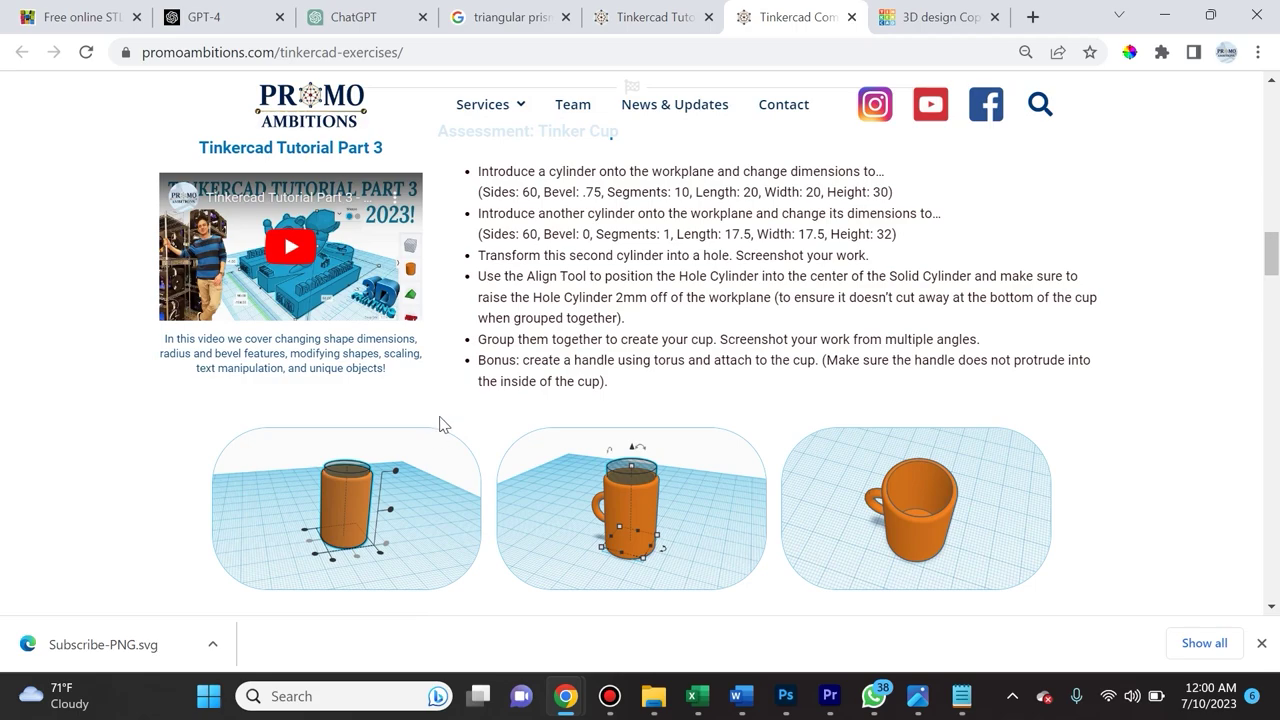
pyautogui.scroll(8, 444, 425)
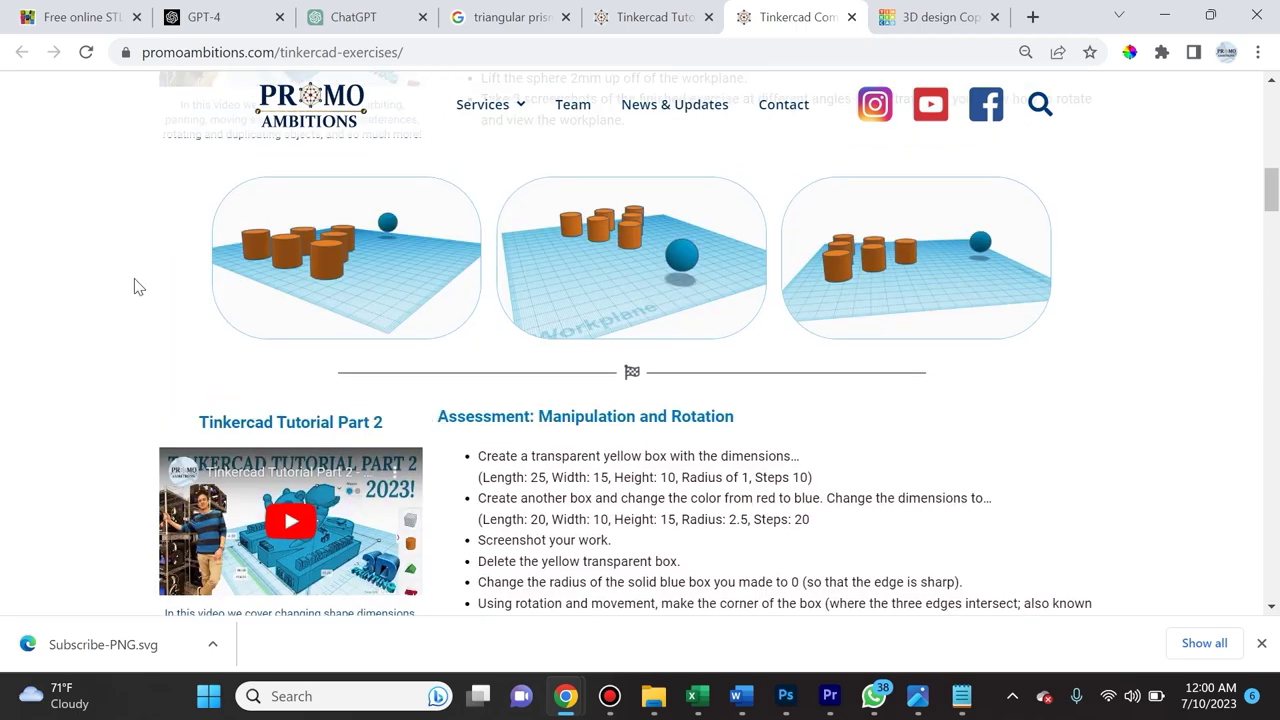